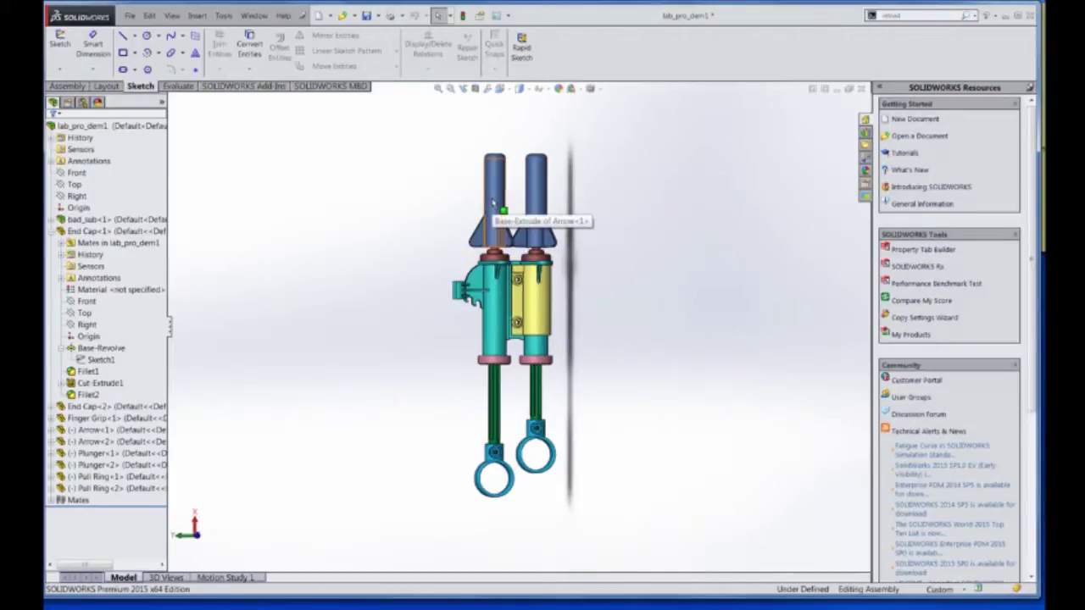
Open the Arrow<1> component from the assembly as its own part document
{"action": "left_click", "coordinate": [495, 202]}
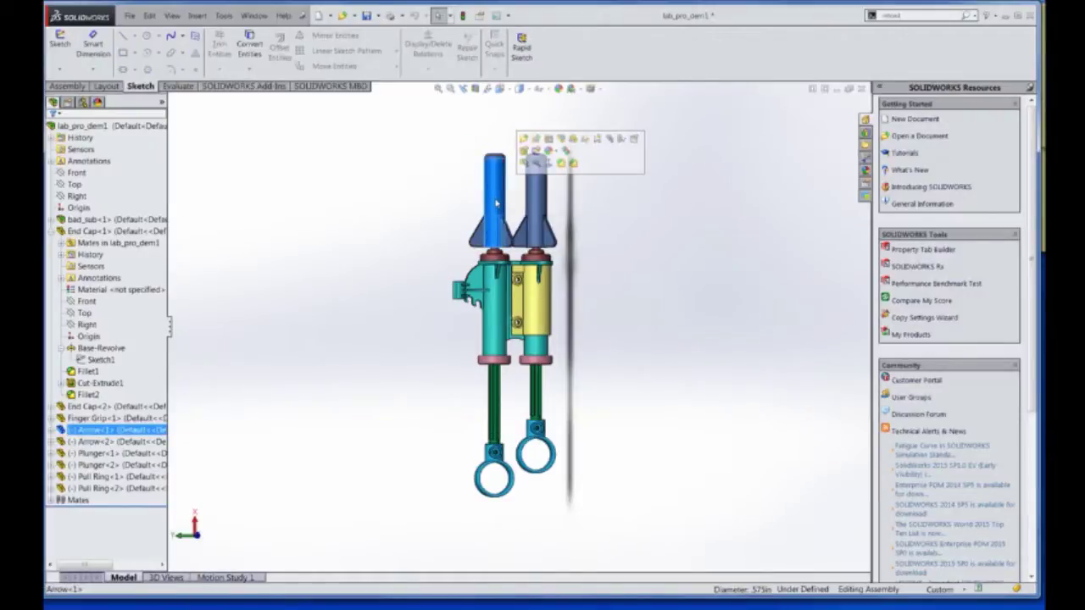
{"action": "left_click", "coordinate": [549, 218]}
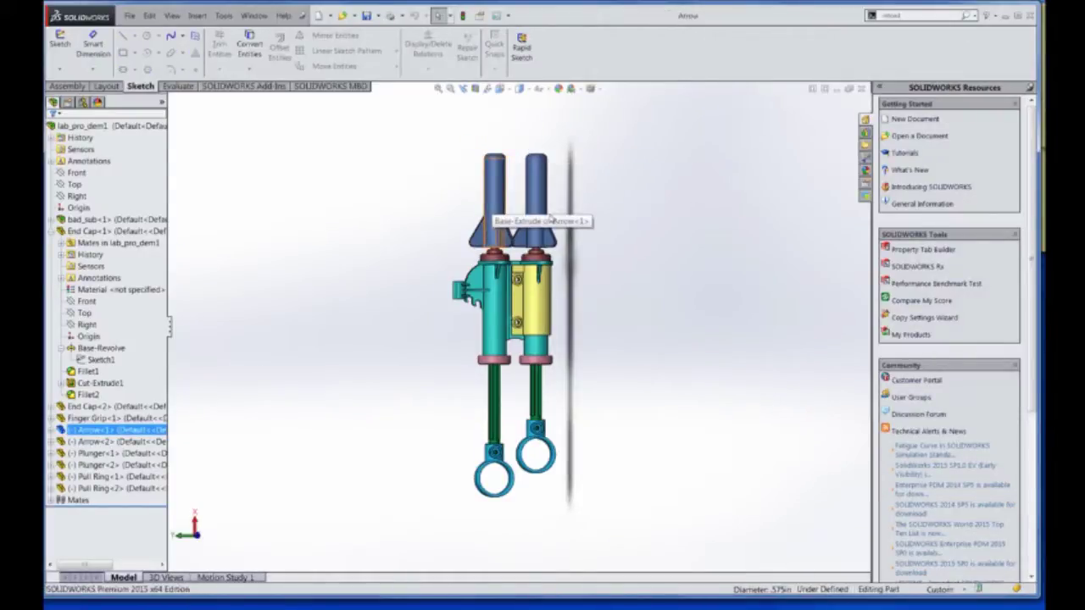
{"action": "middle_click_drag", "start_coordinate": [635, 283], "coordinate": [714, 283]}
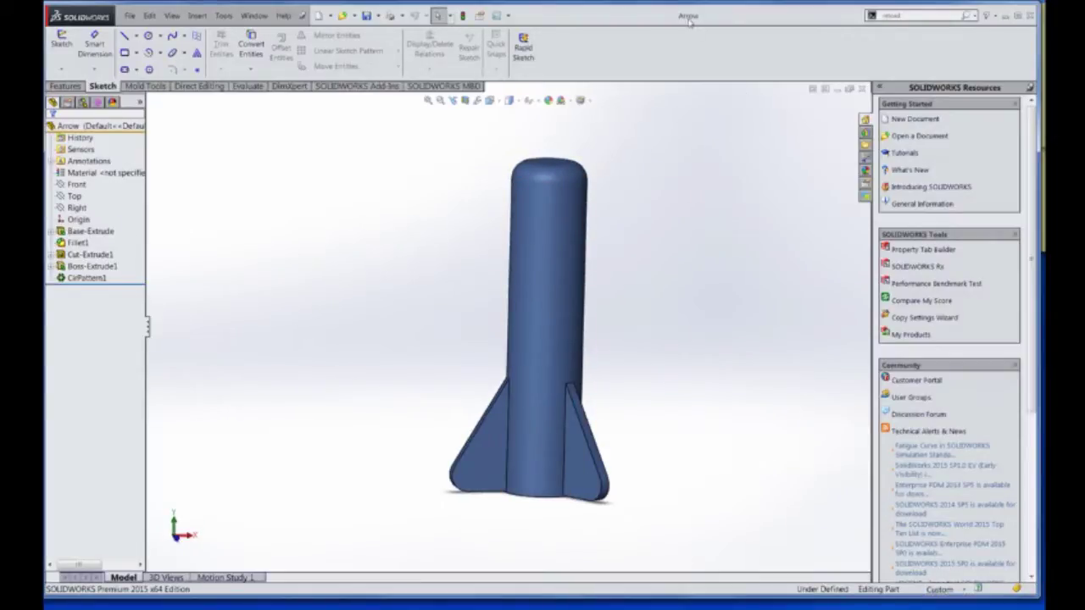
{"action": "mouse_move", "coordinate": [691, 25]}
{"action": "left_click", "coordinate": [52, 231]}
{"action": "left_click", "coordinate": [89, 243]}
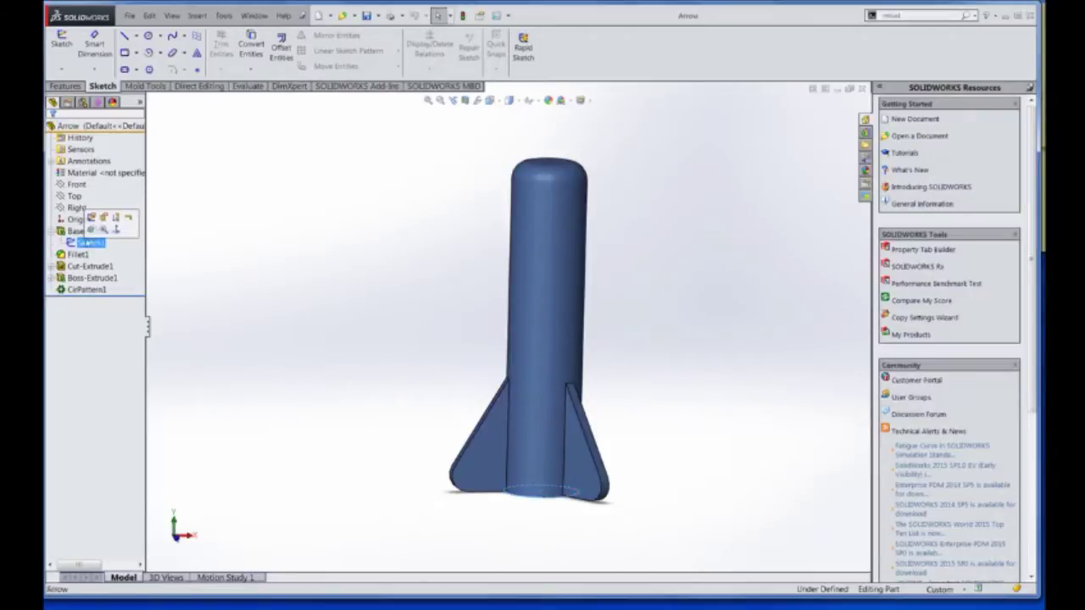
{"action": "left_click", "coordinate": [91, 218]}
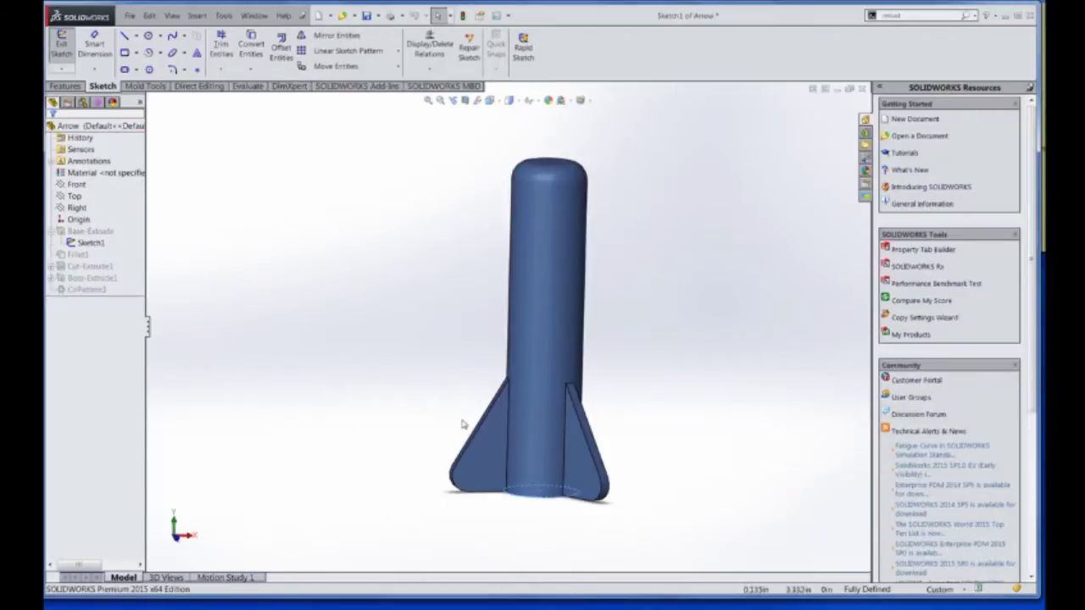
{"action": "middle_click_drag", "start_coordinate": [577, 477], "coordinate": [564, 555]}
{"action": "middle_click_drag", "start_coordinate": [622, 463], "coordinate": [574, 410]}
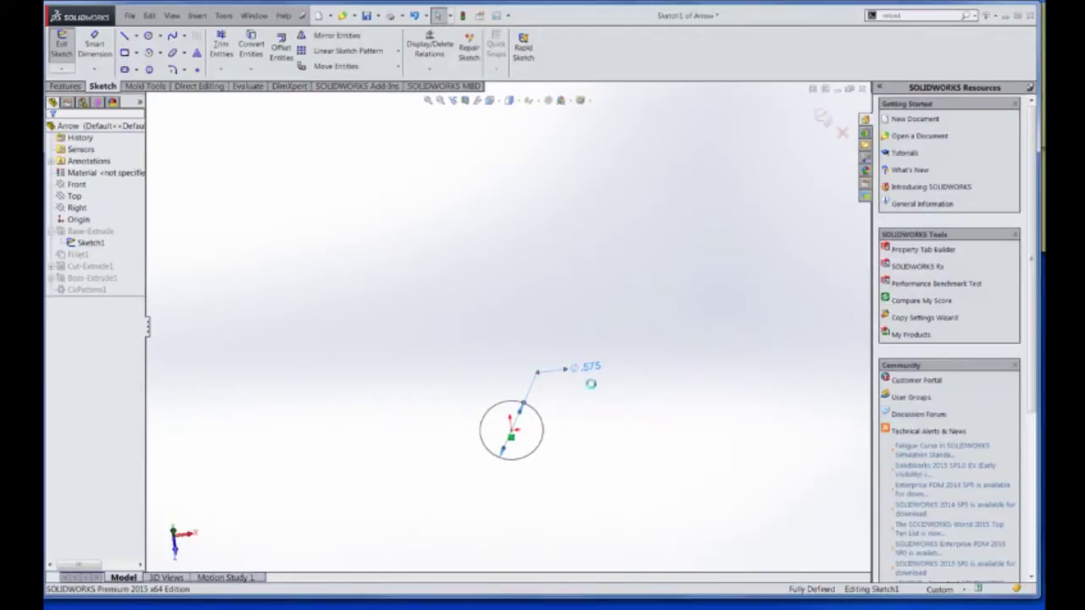
{"action": "double_click", "coordinate": [587, 367]}
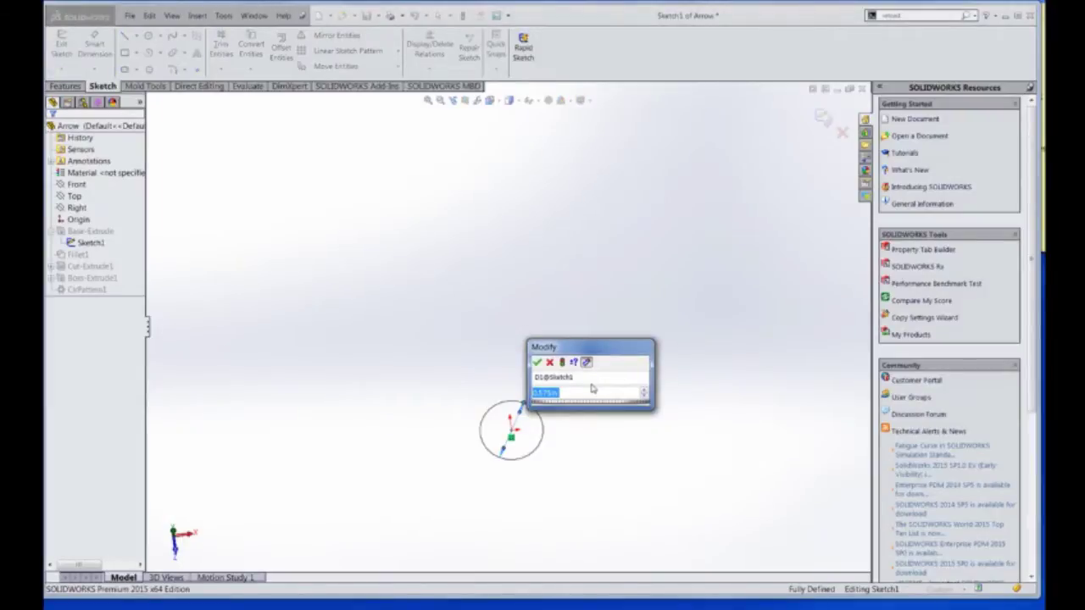
{"action": "type", "text": ".4"}
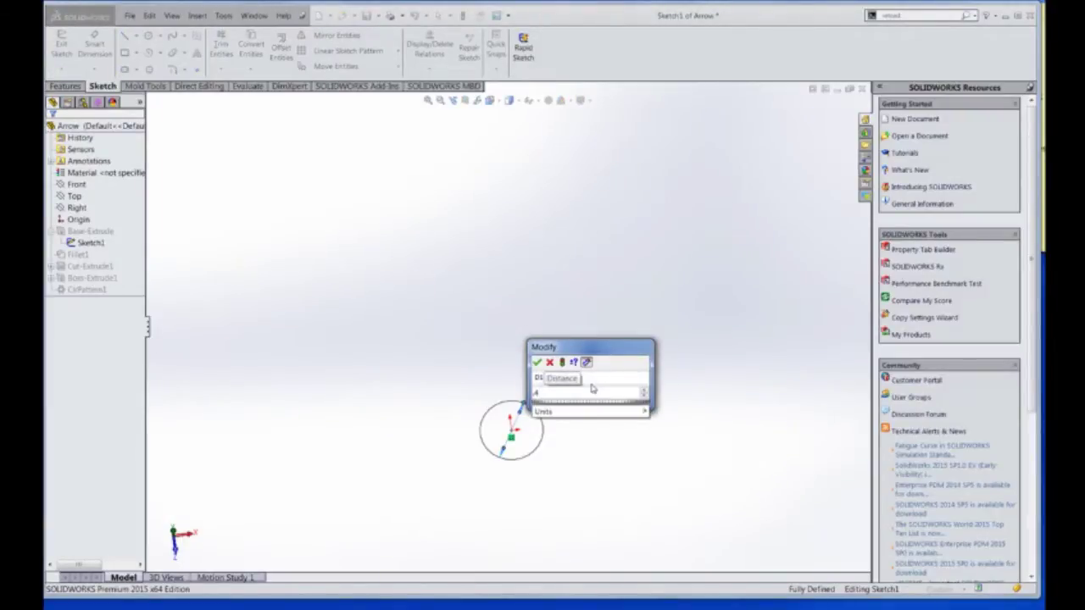
{"action": "key", "text": "BackSpace"}
{"action": "key", "text": "BackSpace"}
{"action": "key", "text": "Escape"}
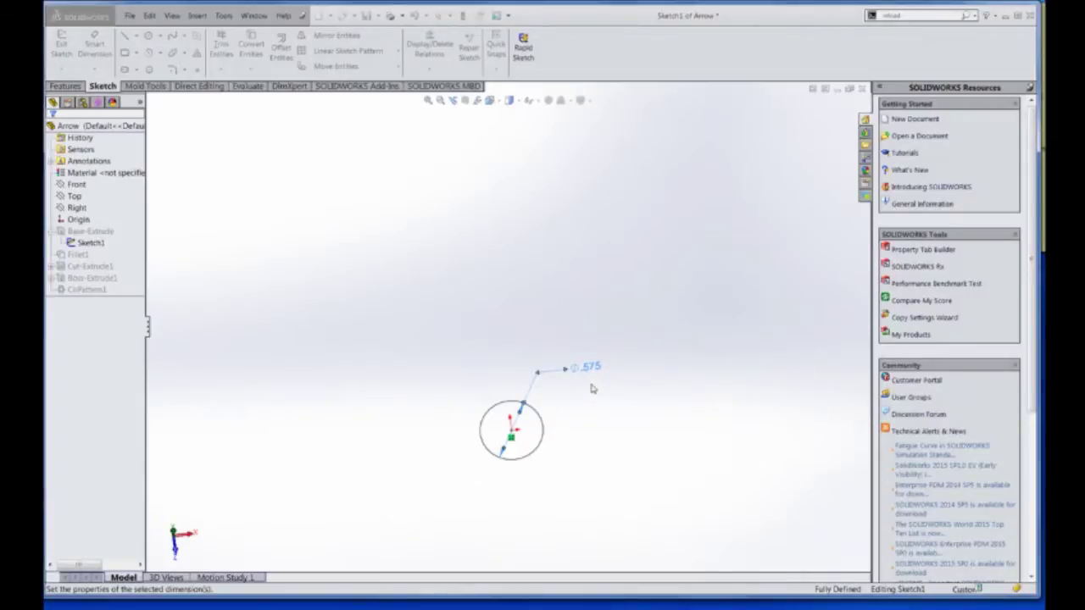
{"action": "left_click", "coordinate": [823, 119]}
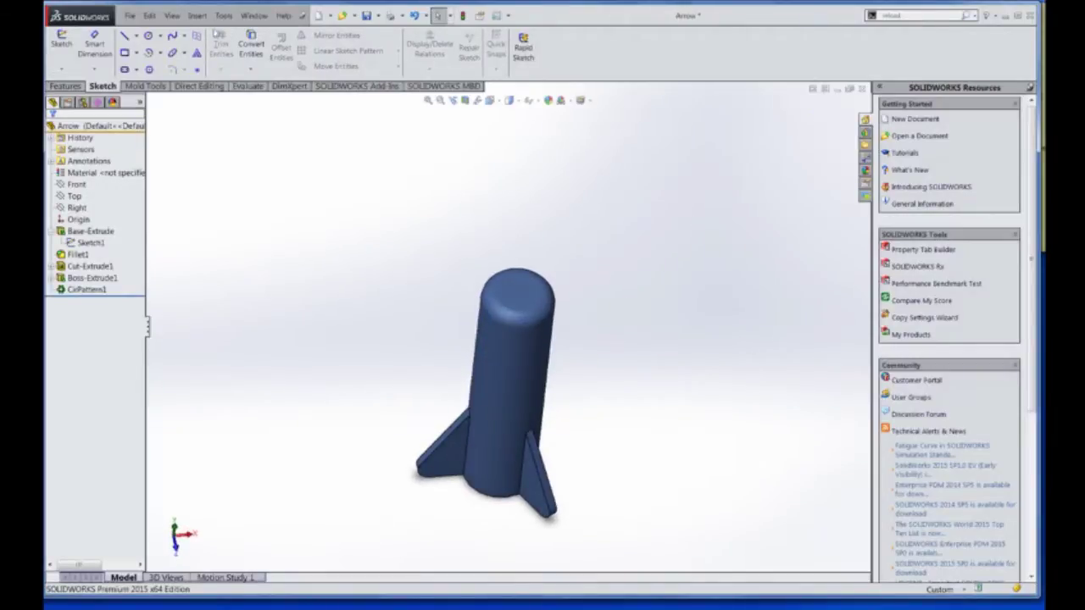
Save the part as Arrowreva in the desktop's AssemblyLab folder, using the Save as option that redirects open references to the new file
{"action": "left_click", "coordinate": [127, 17]}
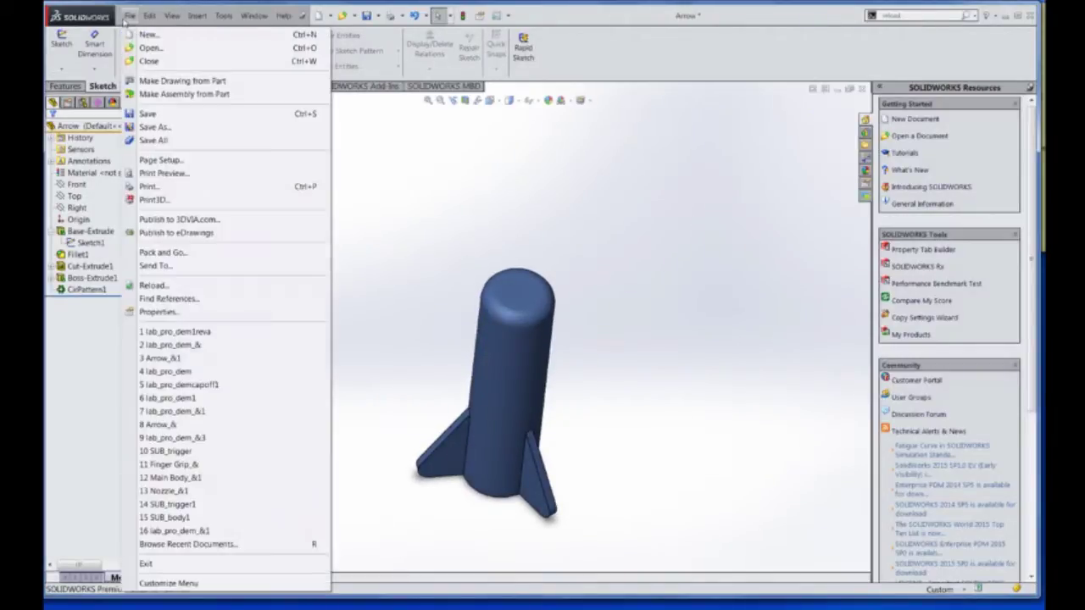
{"action": "left_click", "coordinate": [153, 126]}
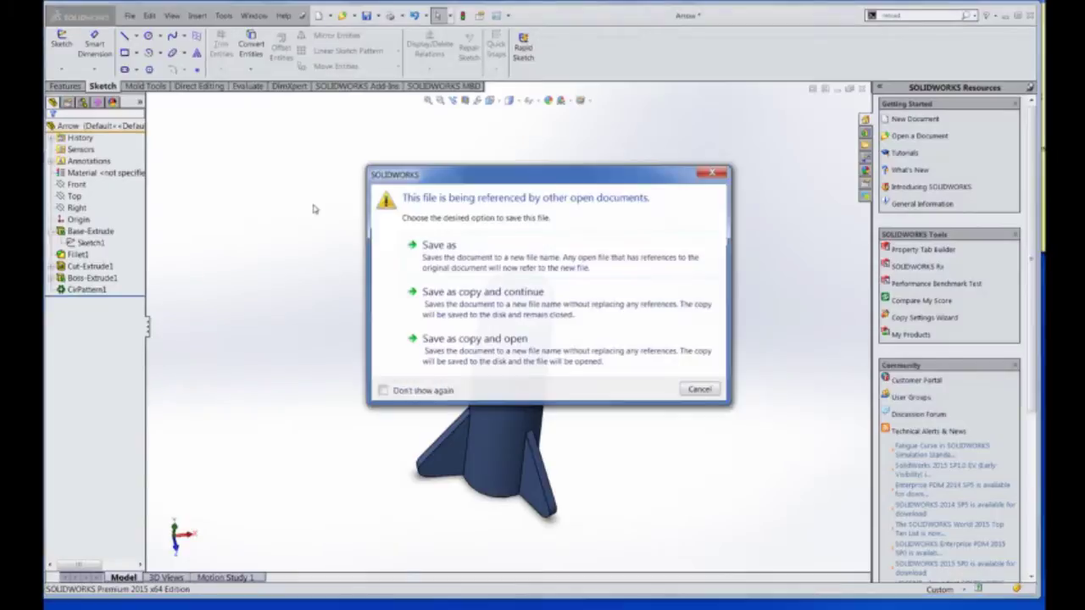
{"action": "left_click", "coordinate": [451, 259]}
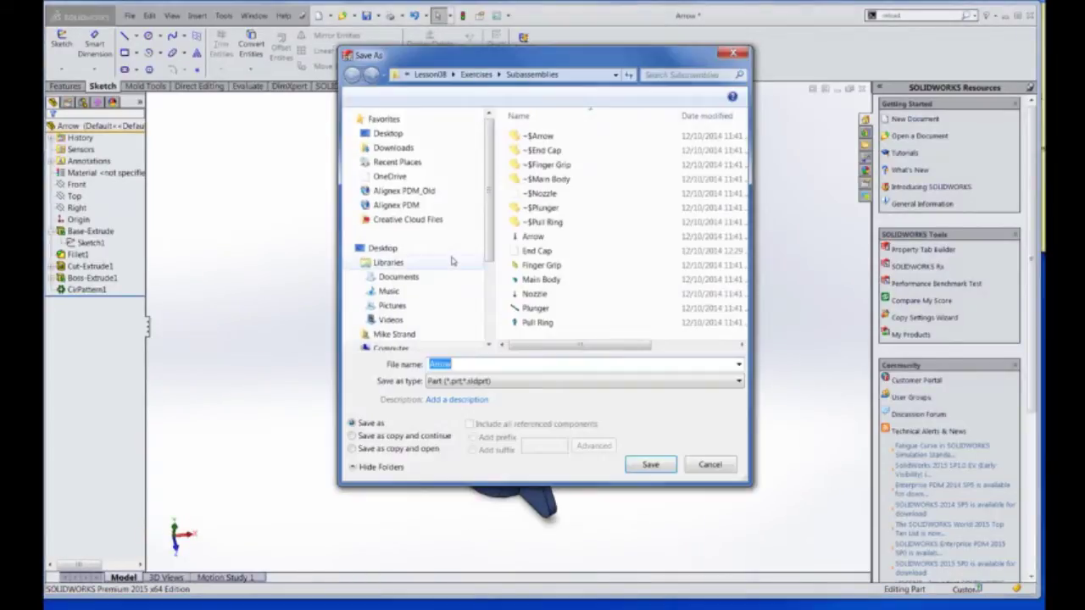
{"action": "left_click", "coordinate": [465, 365]}
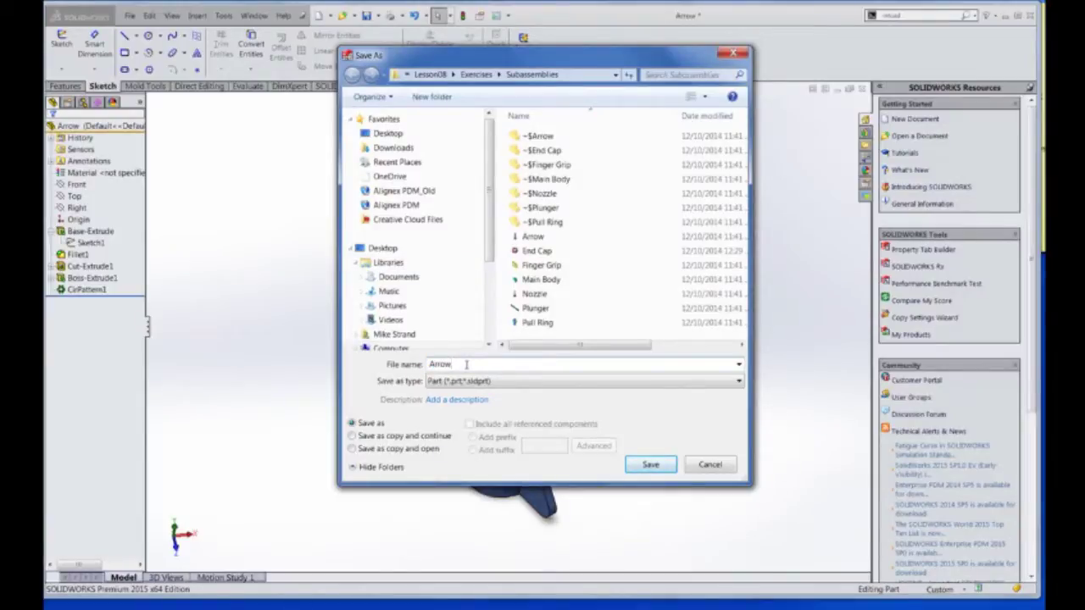
{"action": "type", "text": "exa"}
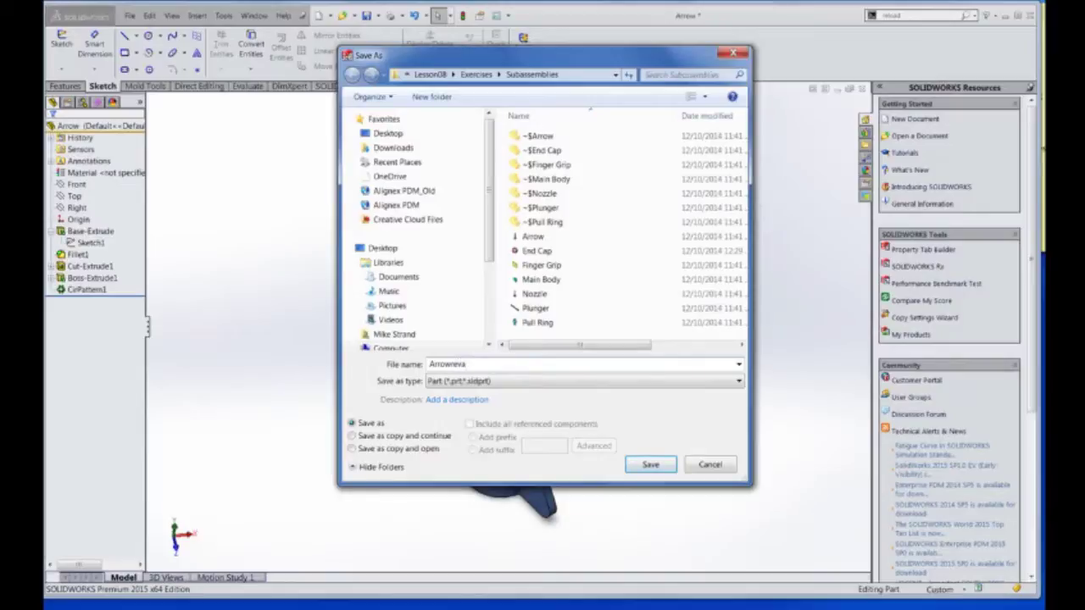
{"action": "left_click", "coordinate": [390, 133]}
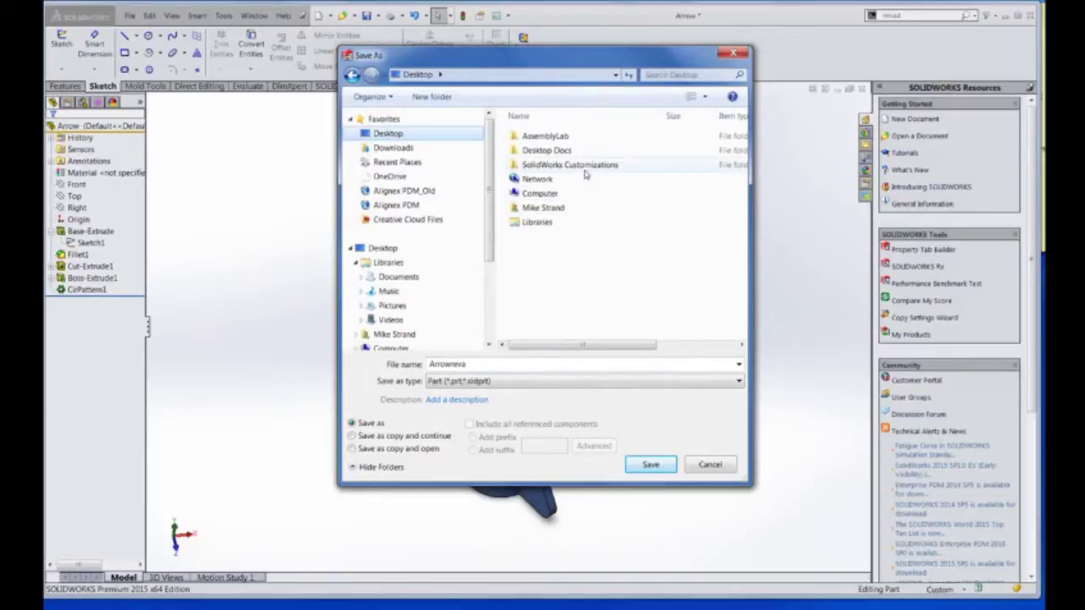
{"action": "double_click", "coordinate": [580, 138]}
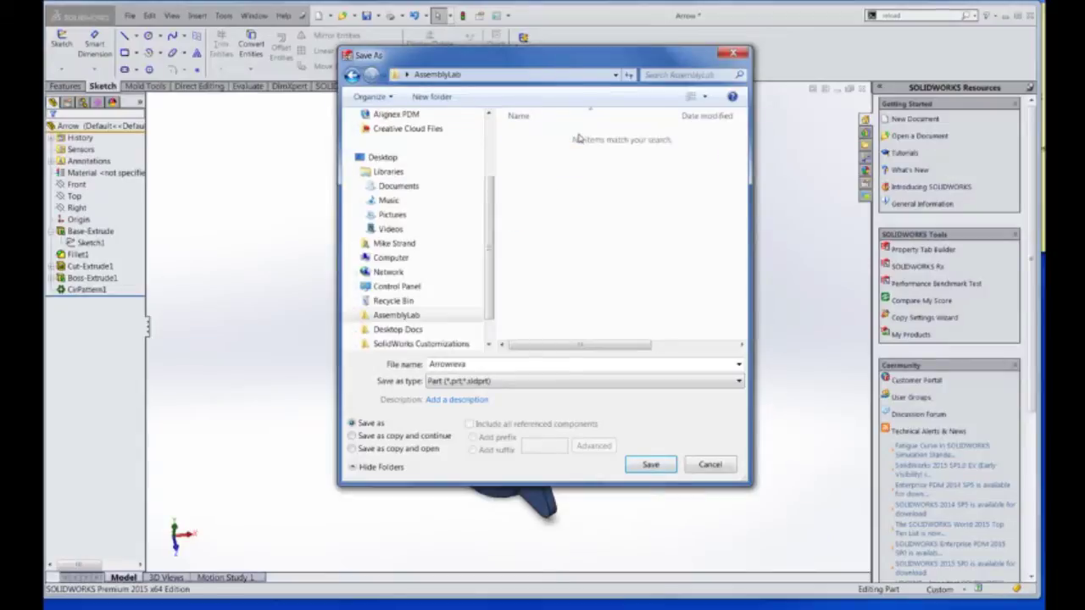
{"action": "left_click", "coordinate": [648, 467]}
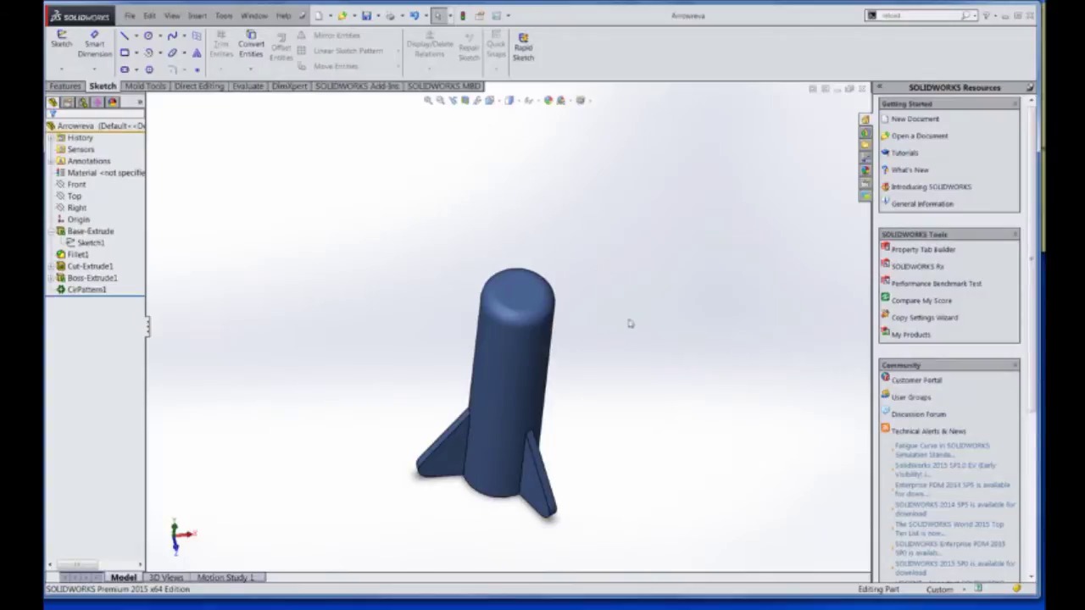
Delete the fin extrusion Boss-Extrude1 together with its dependent circular pattern
{"action": "mouse_move", "coordinate": [581, 273]}
{"action": "middle_mouse_down"}
{"action": "mouse_move", "coordinate": [574, 269]}
{"action": "mouse_move", "coordinate": [667, 238]}
{"action": "mouse_move", "coordinate": [639, 204]}
{"action": "mouse_move", "coordinate": [593, 211]}
{"action": "mouse_move", "coordinate": [668, 197]}
{"action": "mouse_move", "coordinate": [613, 204]}
{"action": "middle_mouse_up"}
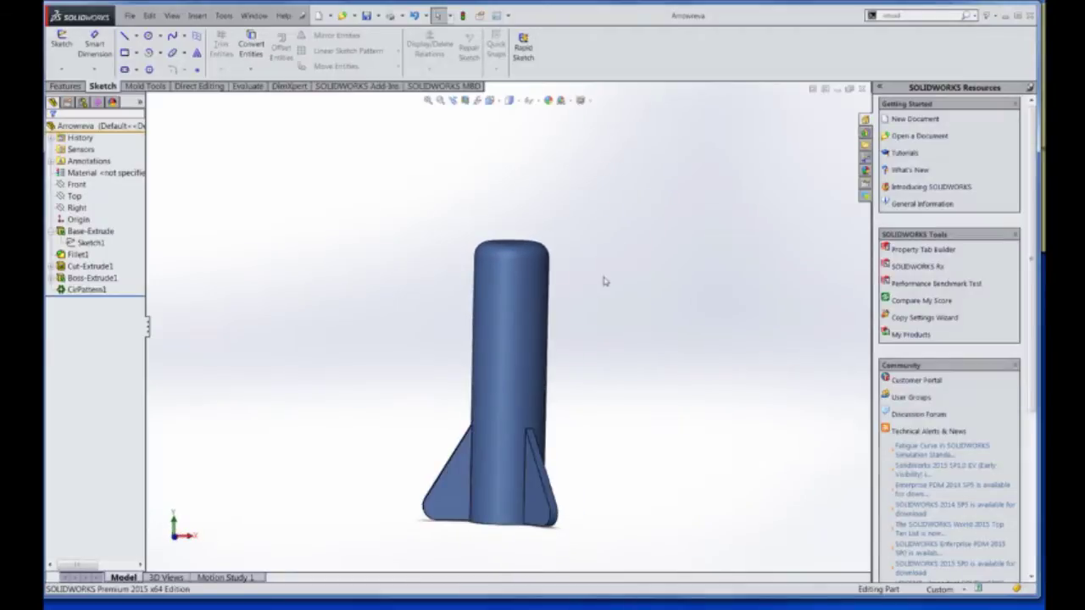
{"action": "mouse_move", "coordinate": [601, 323]}
{"action": "middle_mouse_down"}
{"action": "mouse_move", "coordinate": [562, 319]}
{"action": "mouse_move", "coordinate": [582, 313]}
{"action": "middle_mouse_up"}
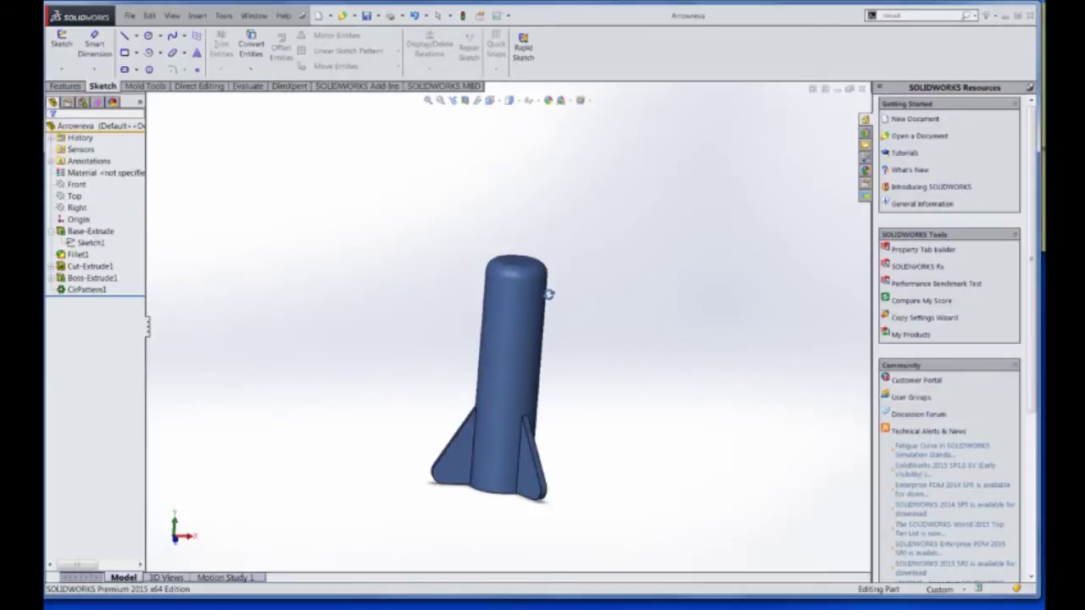
{"action": "middle_click_drag", "start_coordinate": [548, 298], "coordinate": [533, 298]}
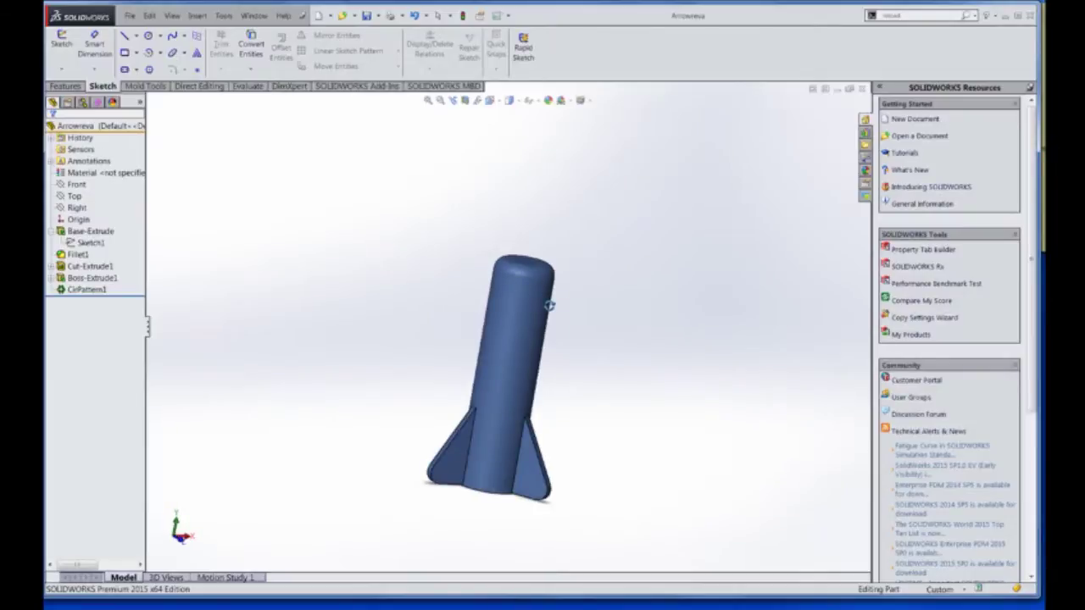
{"action": "middle_click_drag", "start_coordinate": [529, 311], "coordinate": [541, 294]}
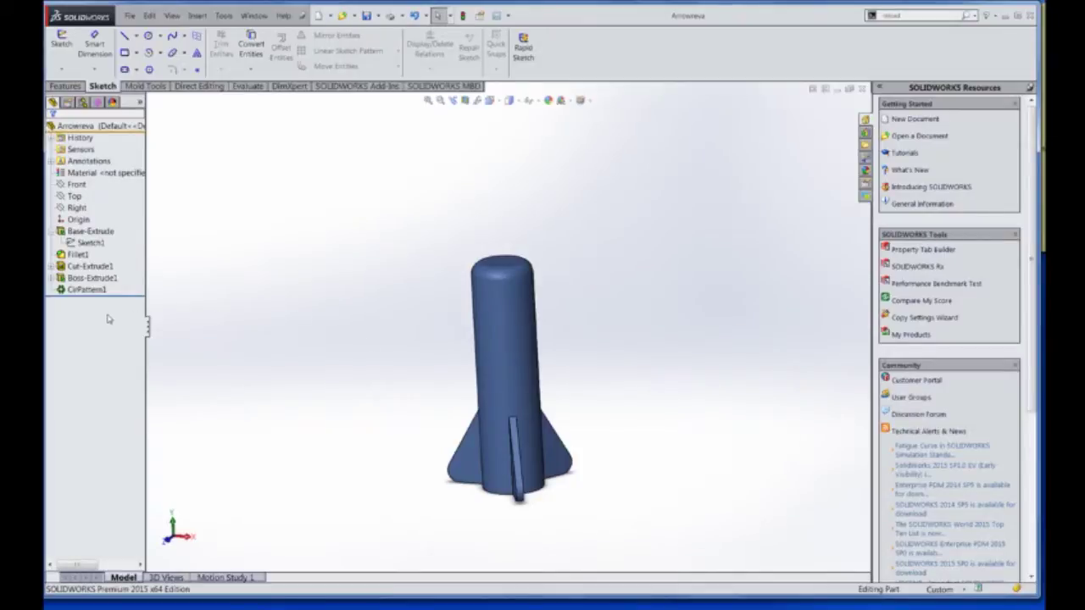
{"action": "left_click", "coordinate": [85, 279]}
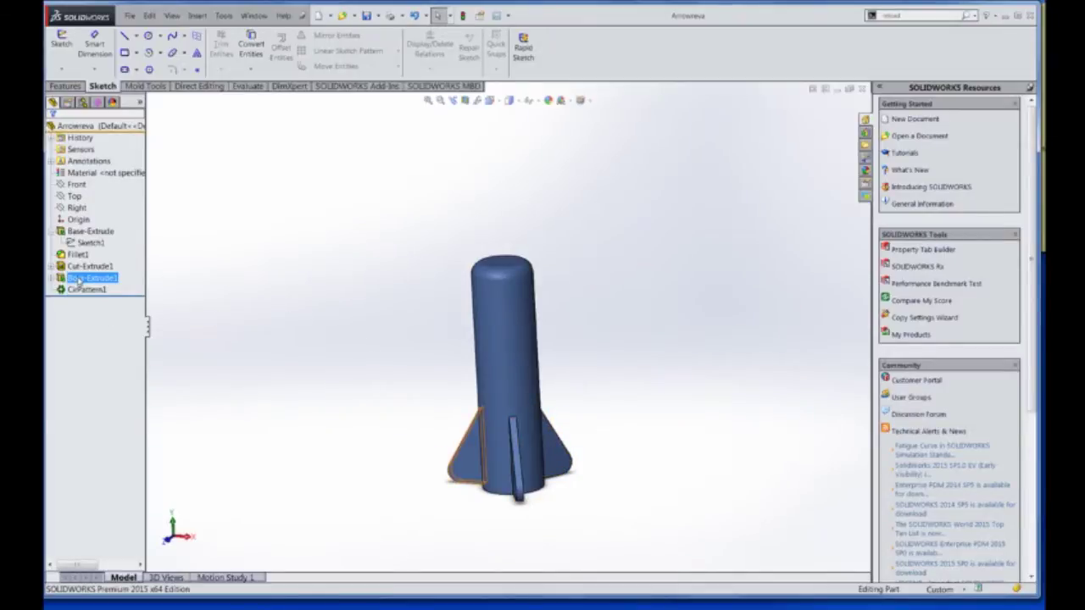
{"action": "left_click", "coordinate": [78, 279]}
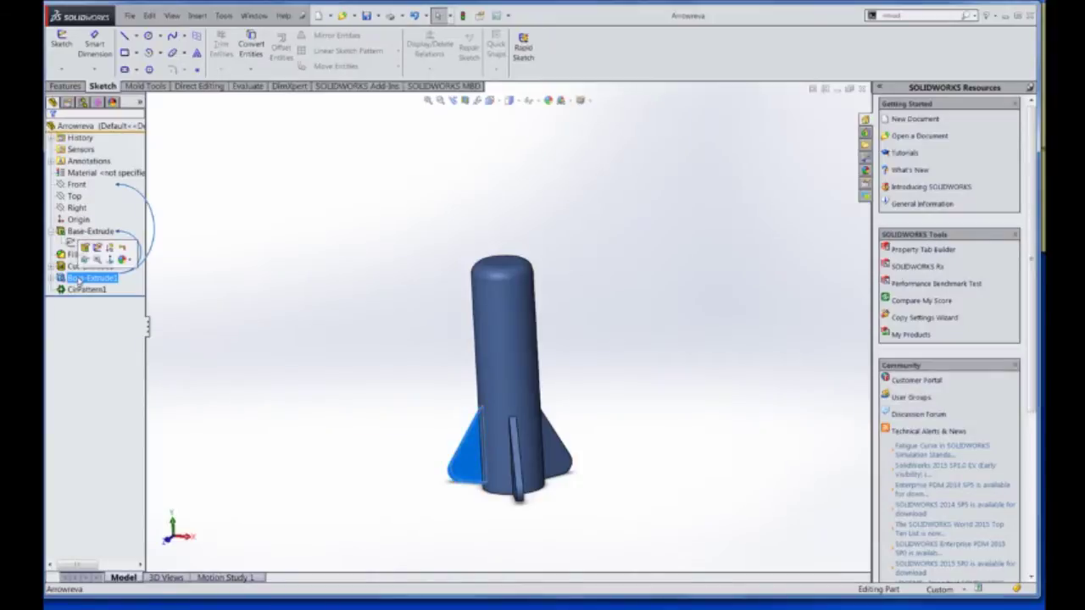
{"action": "right_click", "coordinate": [85, 282]}
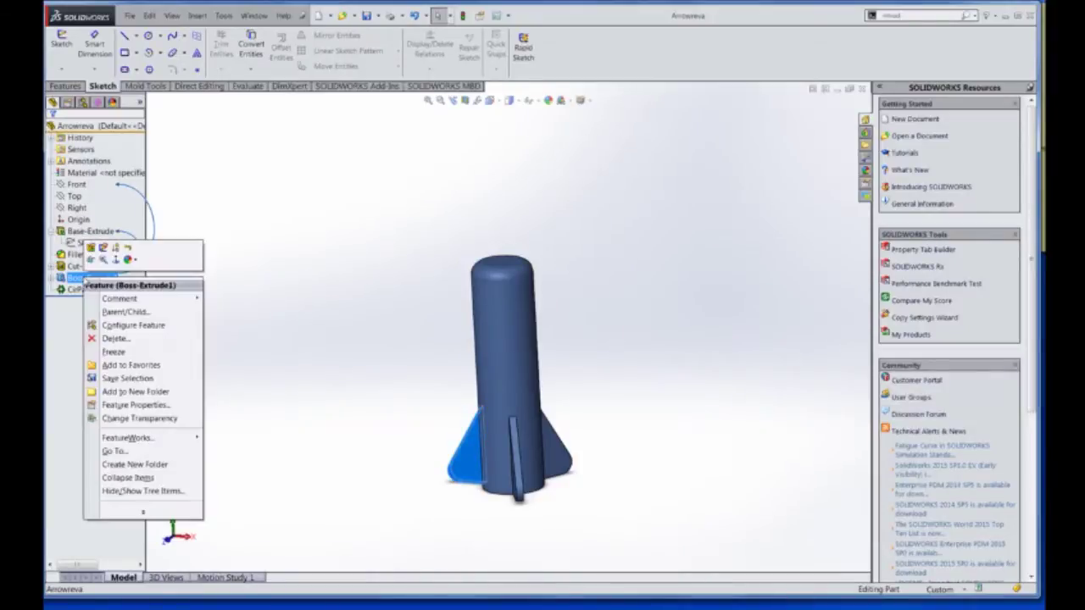
{"action": "left_click", "coordinate": [115, 338]}
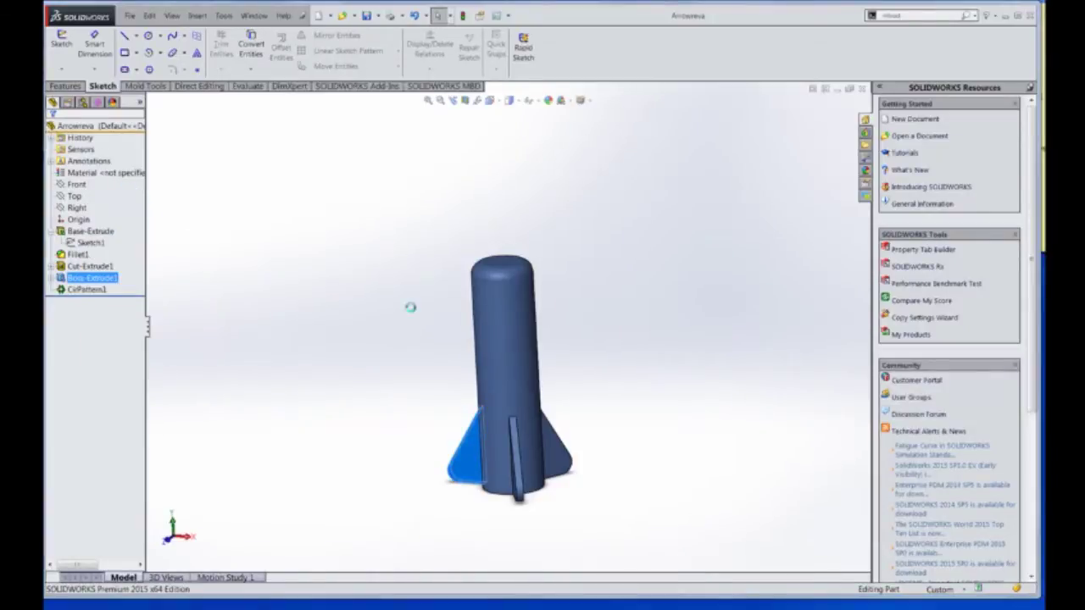
{"action": "left_click", "coordinate": [641, 242]}
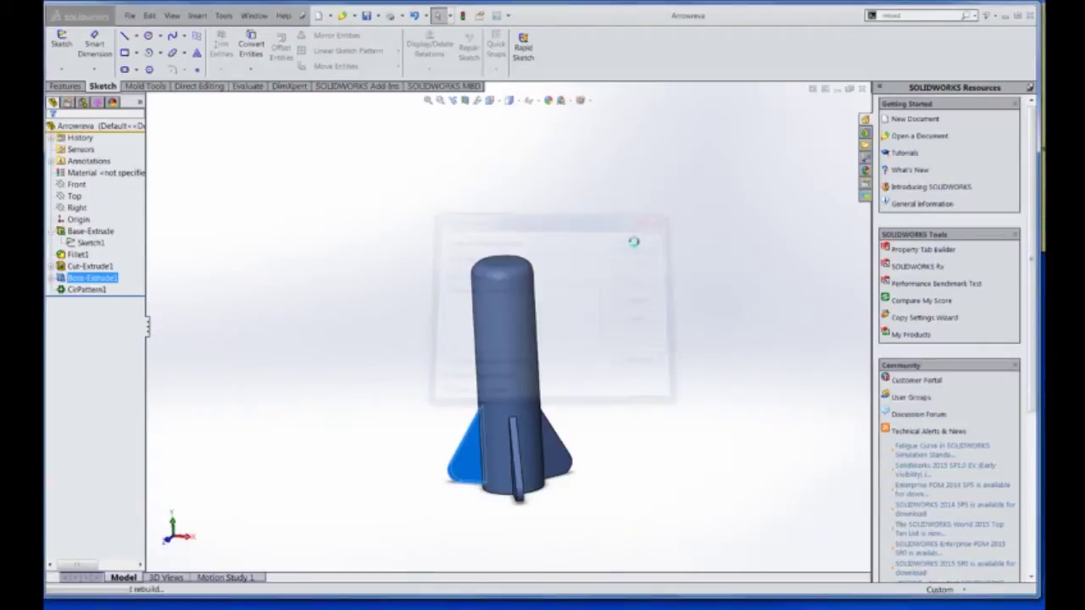
Delete the leftover fin profile sketch at the end of the feature tree
{"action": "left_click", "coordinate": [81, 278]}
{"action": "right_click", "coordinate": [81, 279]}
{"action": "left_click", "coordinate": [105, 339]}
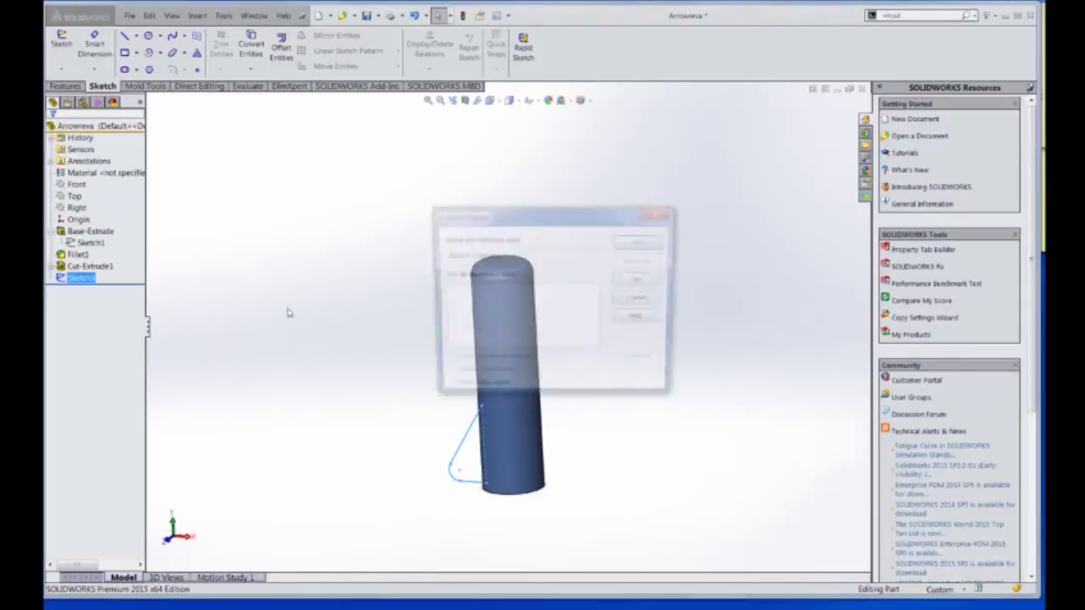
{"action": "left_click", "coordinate": [640, 242]}
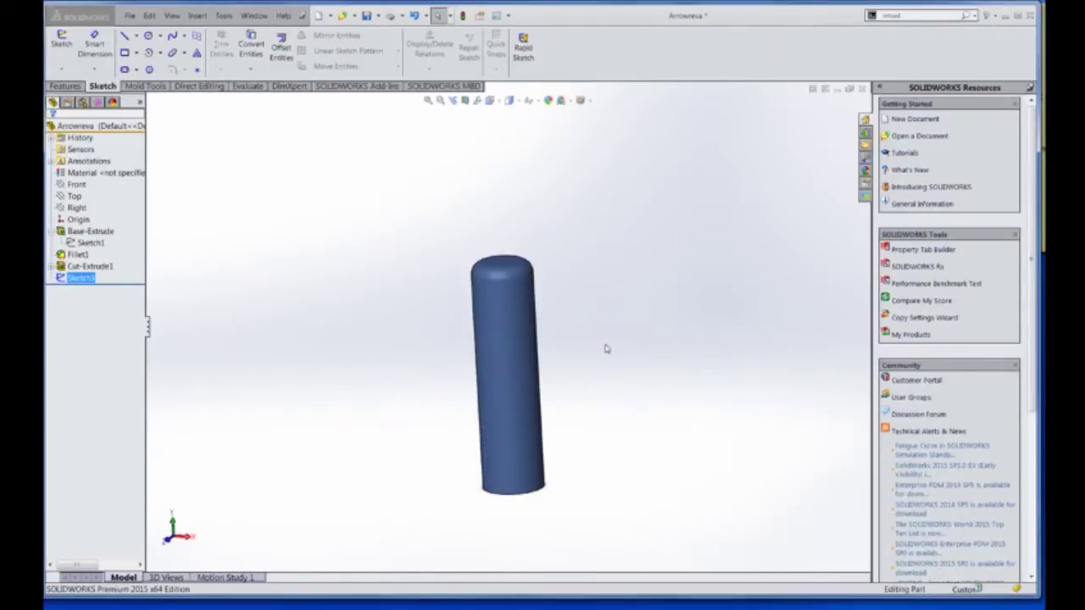
Save the finless part as a copy named Arrowrevb in the AssemblyLab folder, using the Save as copy and continue option
{"action": "left_click", "coordinate": [130, 17]}
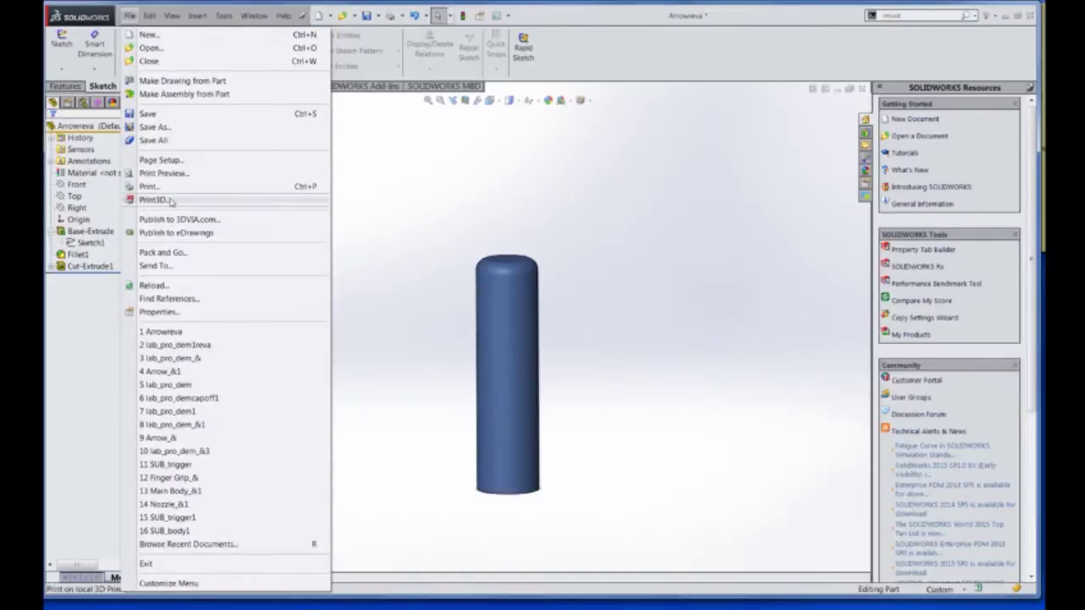
{"action": "left_click", "coordinate": [183, 130]}
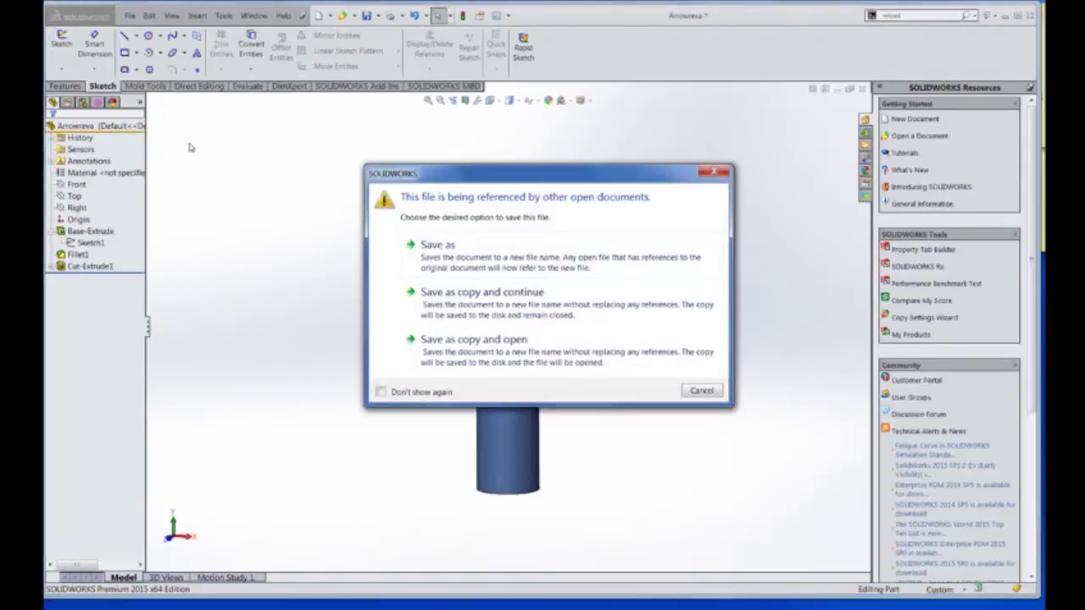
{"action": "left_click", "coordinate": [498, 305]}
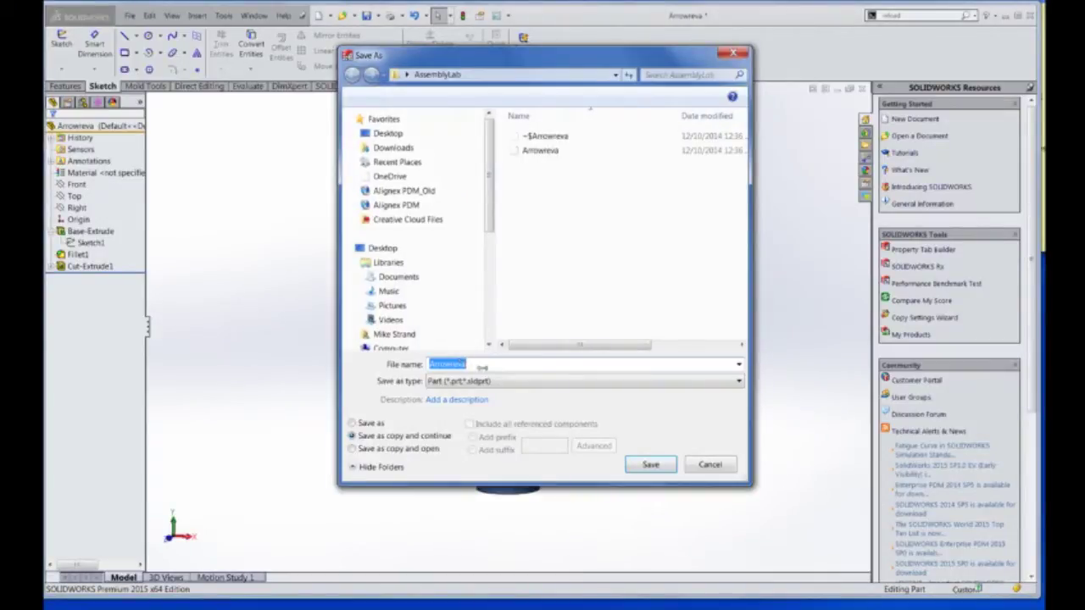
{"action": "left_click", "coordinate": [484, 364]}
{"action": "key", "text": "BackSpace"}
{"action": "type", "text": "b"}
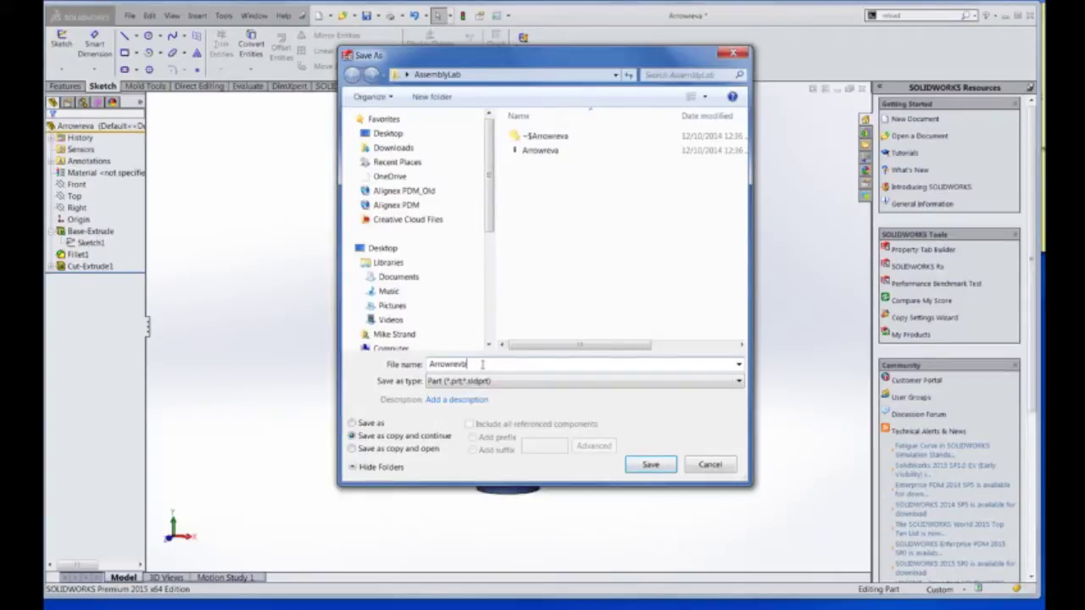
{"action": "left_click", "coordinate": [651, 465]}
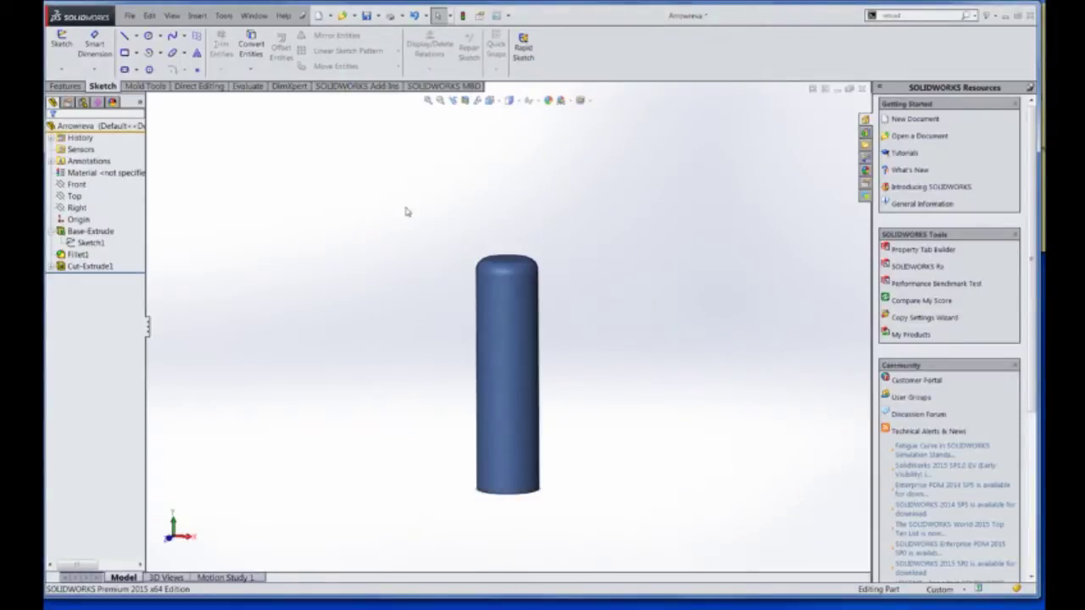
Undo the last sketch and feature deletions to restore the arrow's fins
{"action": "left_click", "coordinate": [415, 16]}
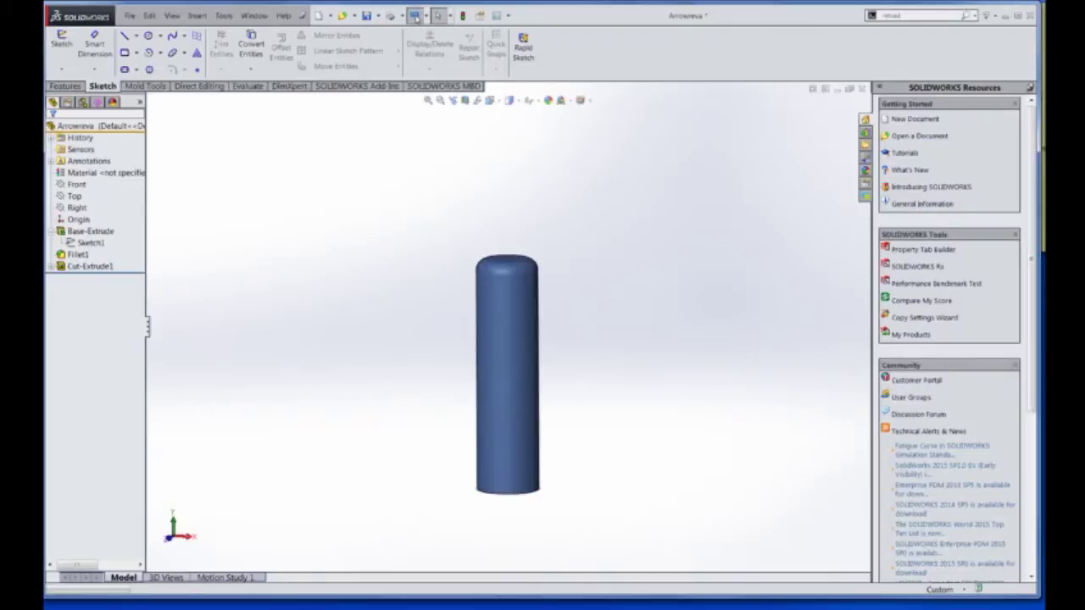
{"action": "left_click", "coordinate": [415, 16]}
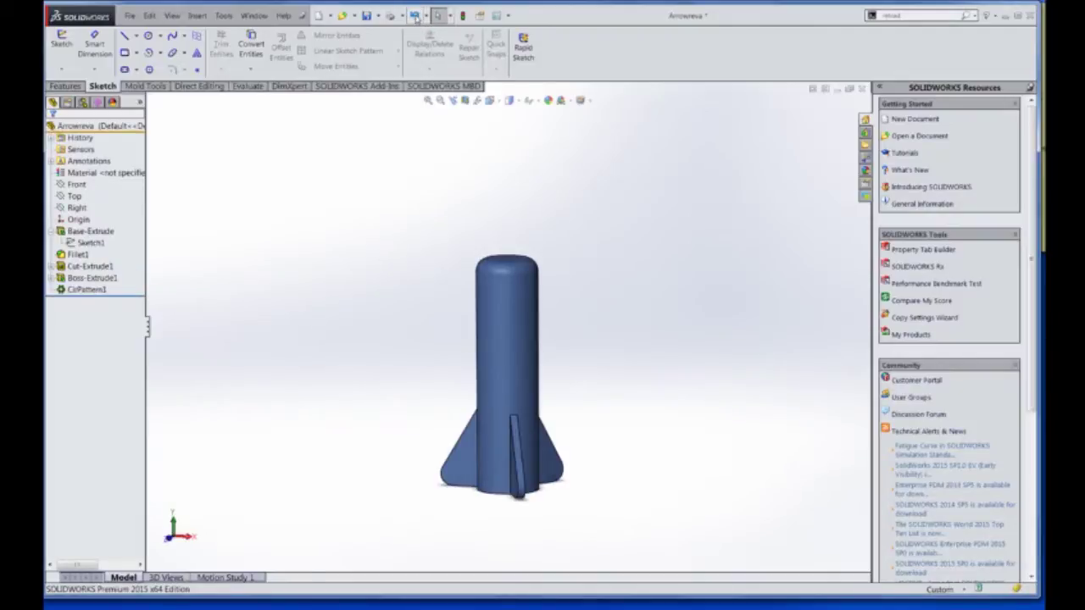
{"action": "middle_click_drag", "start_coordinate": [596, 300], "coordinate": [585, 279]}
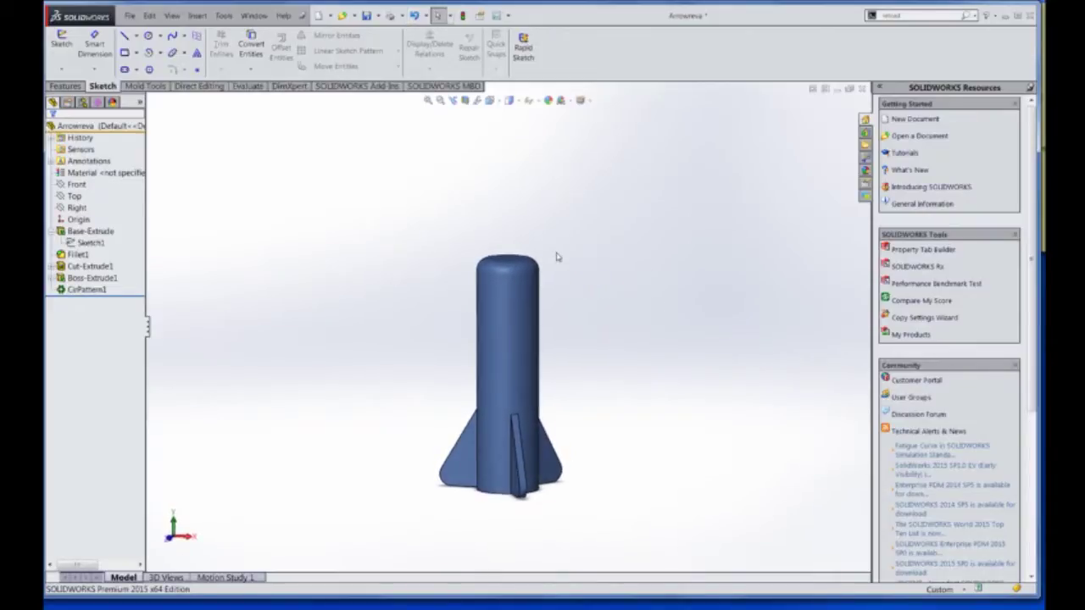
{"action": "left_click", "coordinate": [129, 17]}
{"action": "left_click", "coordinate": [170, 139]}
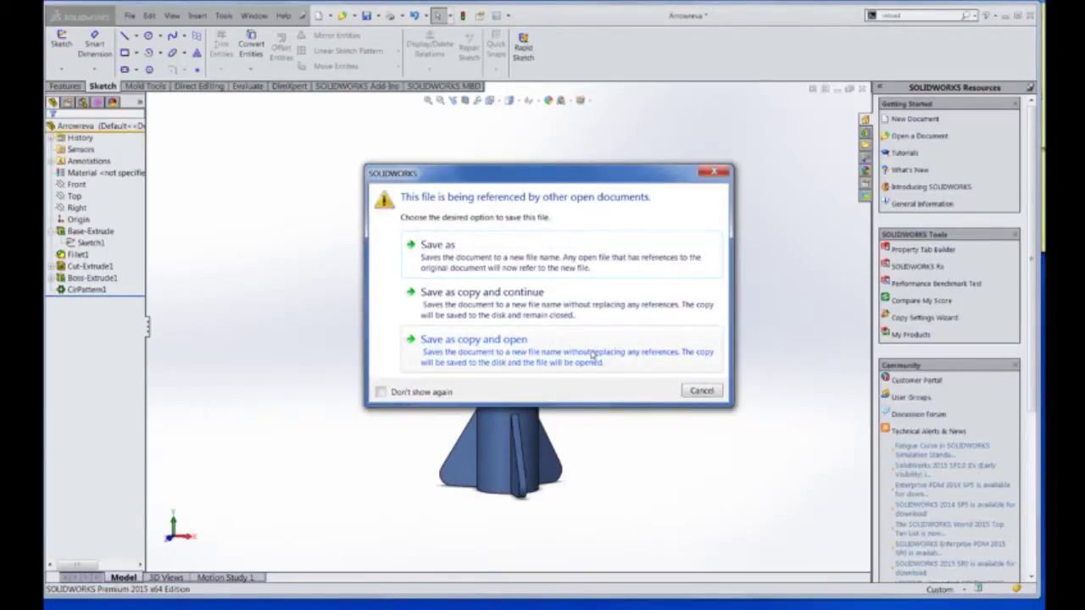
{"action": "left_click", "coordinate": [697, 391]}
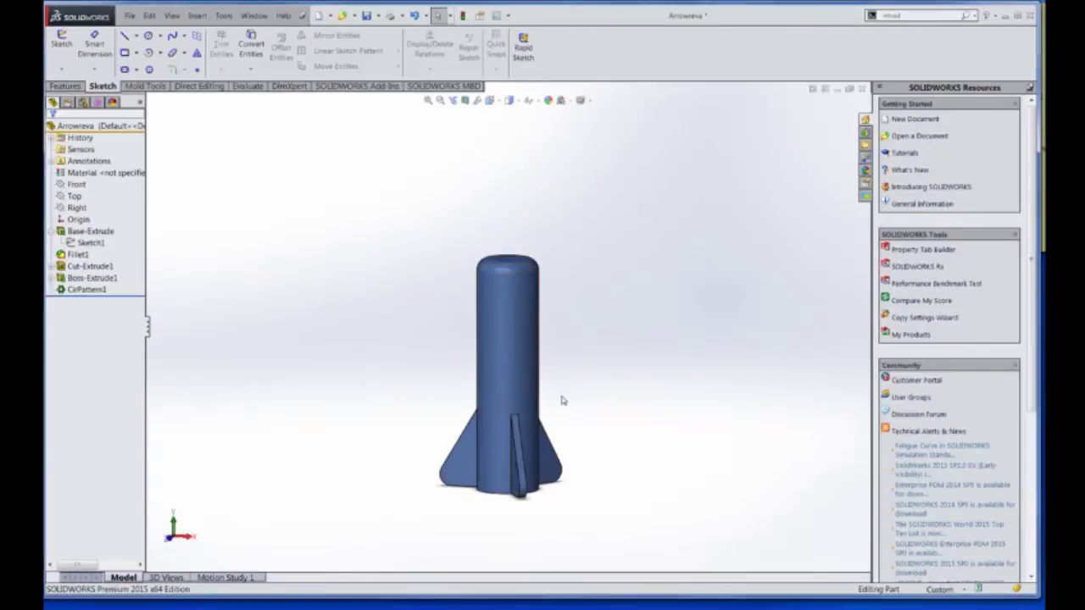
Delete the fin extrusion Boss-Extrude1 together with its absorbed sketch and the dependent circular pattern
{"action": "scroll", "coordinate": [560, 399], "scroll_direction": "up", "scroll_amount": 3}
{"action": "middle_click_drag", "start_coordinate": [560, 399], "coordinate": [503, 381]}
{"action": "scroll", "coordinate": [547, 388], "scroll_direction": "down", "scroll_amount": 5}
{"action": "left_click", "coordinate": [81, 279]}
{"action": "left_click", "coordinate": [49, 287]}
{"action": "left_click", "coordinate": [85, 279]}
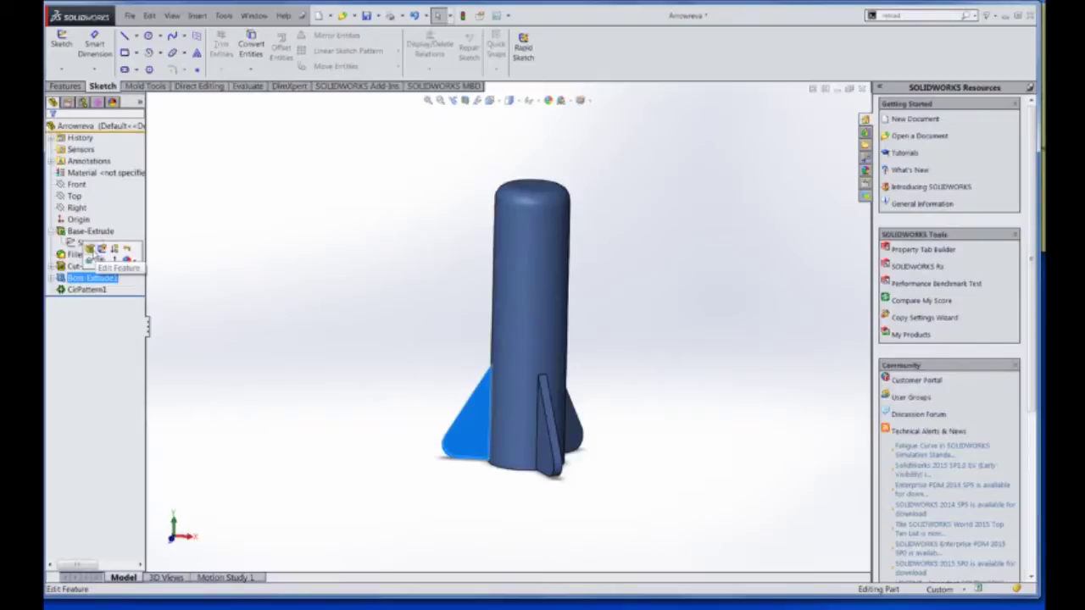
{"action": "left_click", "coordinate": [88, 280]}
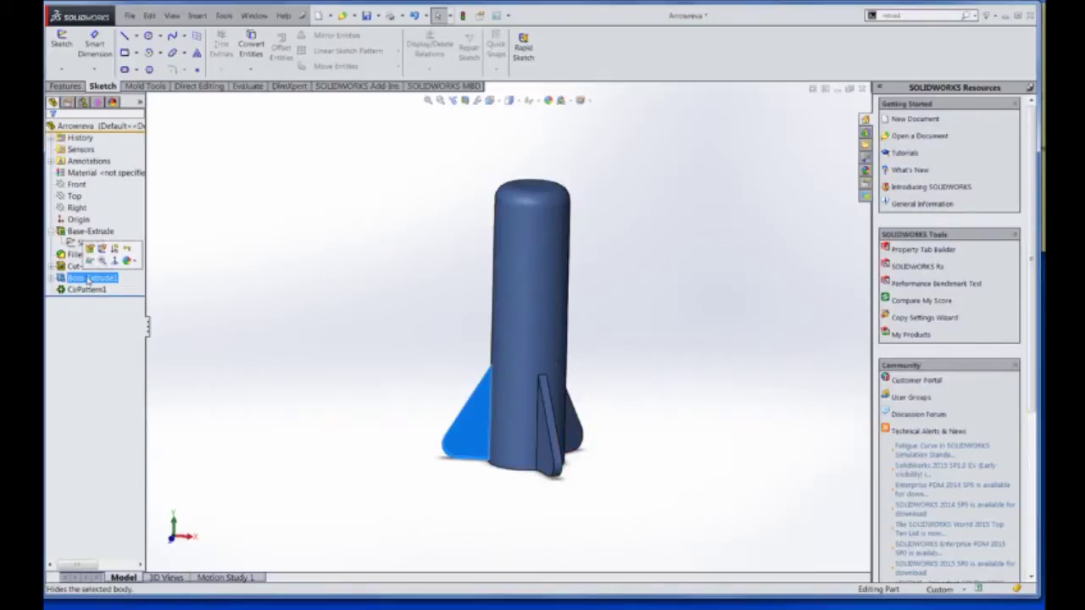
{"action": "right_click", "coordinate": [88, 280]}
{"action": "left_click", "coordinate": [125, 340]}
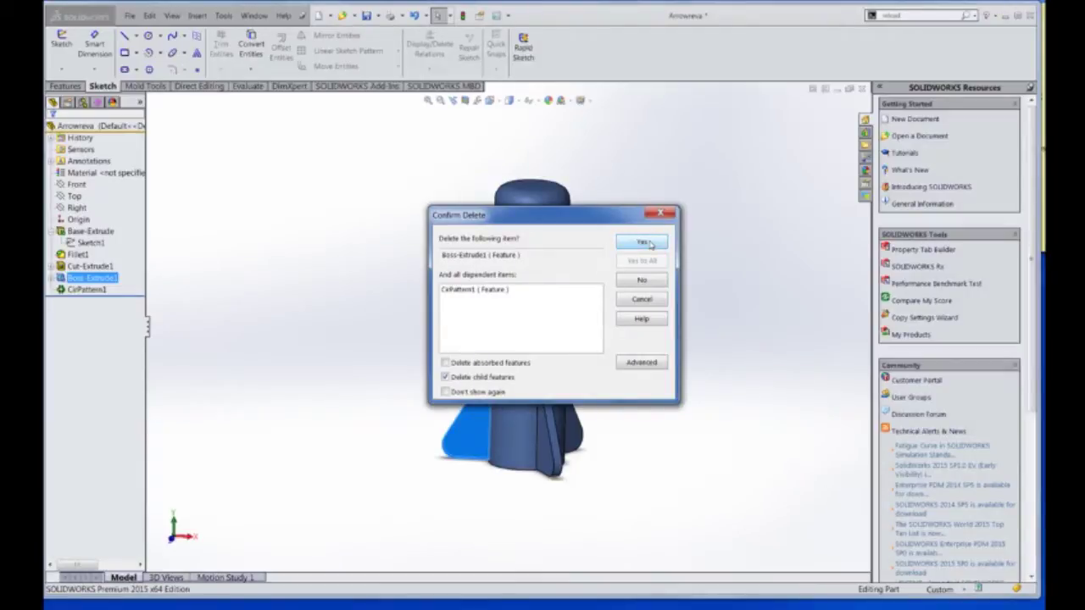
{"action": "left_click", "coordinate": [447, 363]}
{"action": "left_click", "coordinate": [637, 243]}
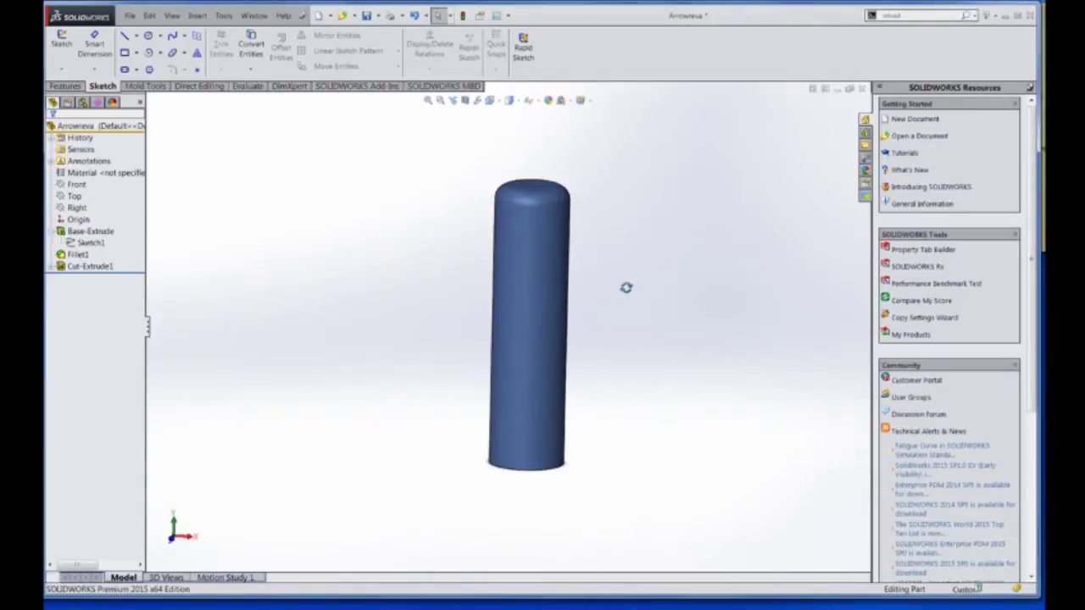
Save the finless part as Arrowrevc in the AssemblyLab folder, using the Save as copy and open option
{"action": "left_click", "coordinate": [131, 16]}
{"action": "left_click", "coordinate": [130, 15]}
{"action": "left_click", "coordinate": [150, 15]}
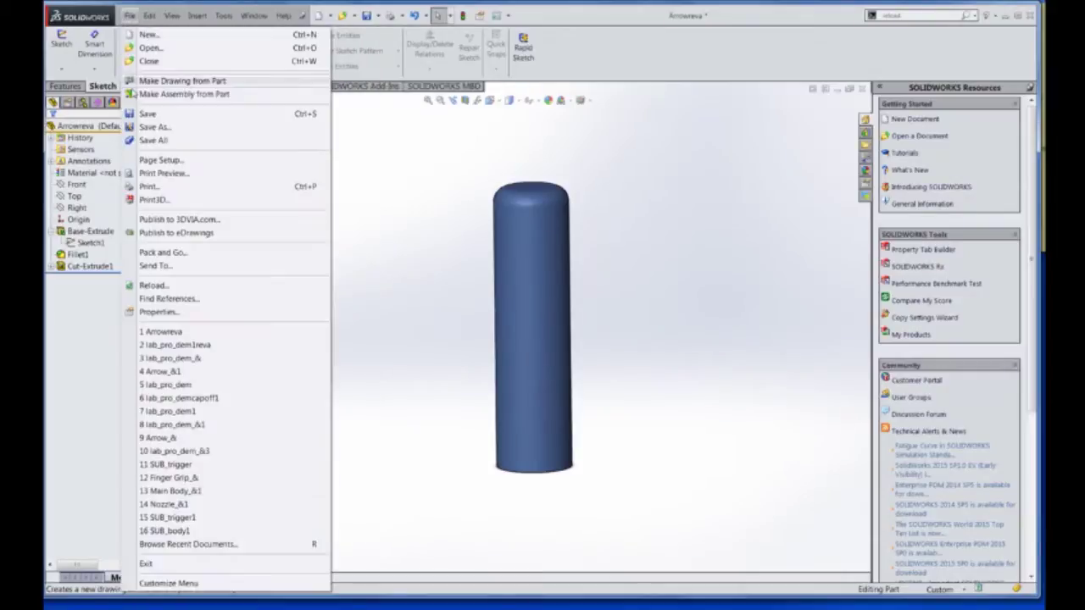
{"action": "left_click", "coordinate": [152, 127]}
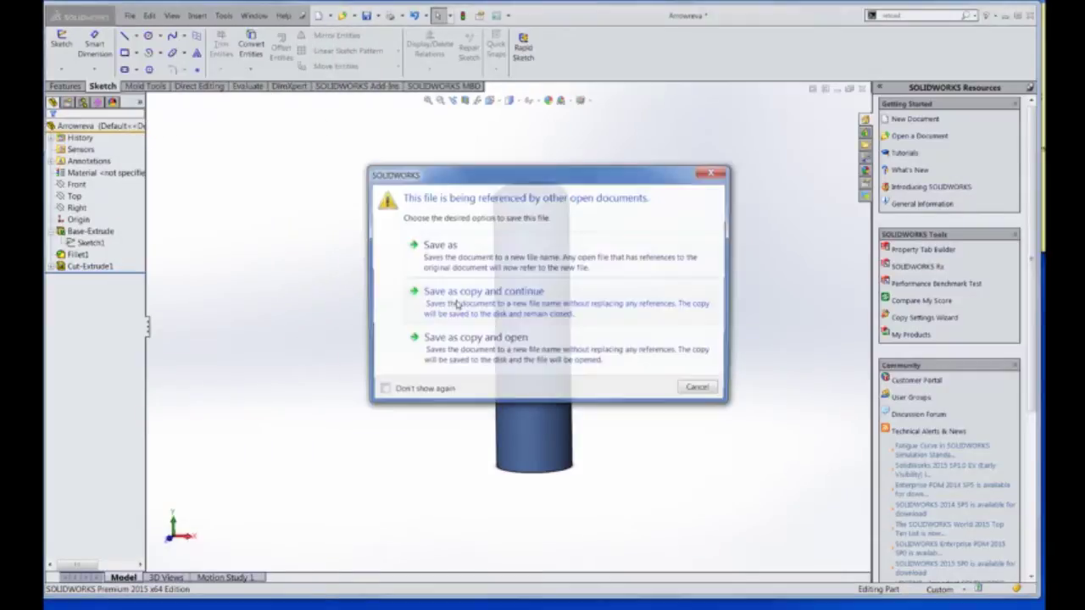
{"action": "left_click", "coordinate": [492, 356]}
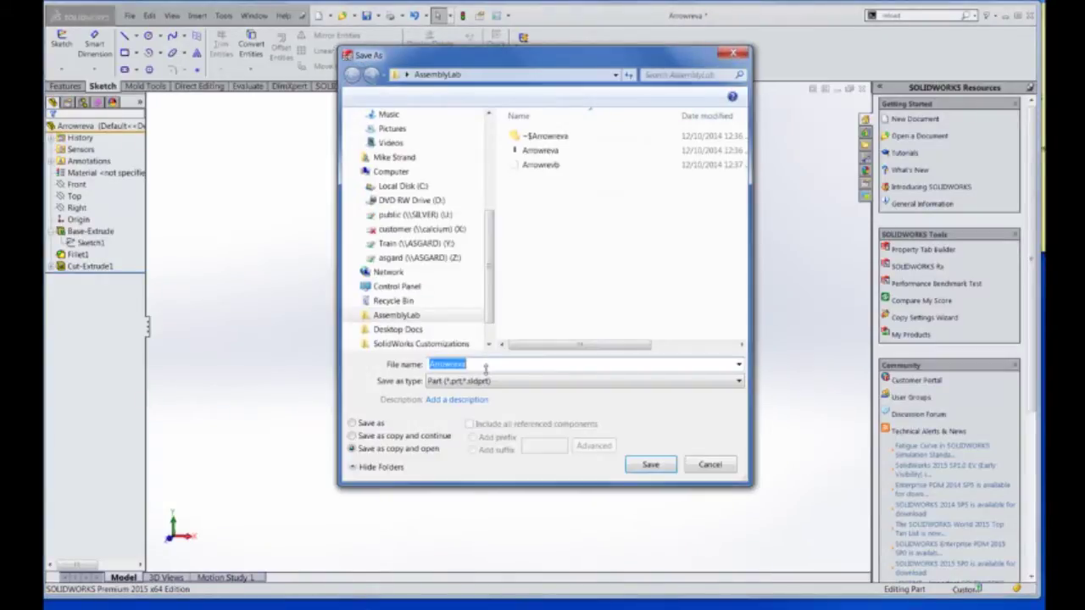
{"action": "left_click", "coordinate": [486, 365]}
{"action": "type", "text": "c"}
{"action": "left_click", "coordinate": [653, 465]}
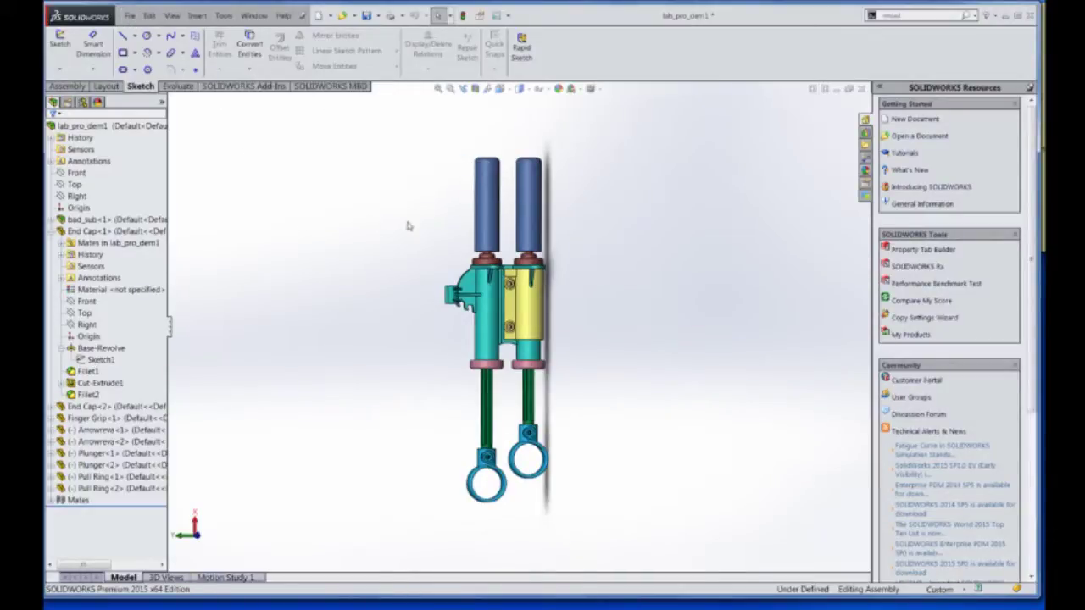
Switch to the lab_pro_dem_& assembly and set up a Pack and Go that includes the drawings
{"action": "key", "text": "ctrl+Tab"}
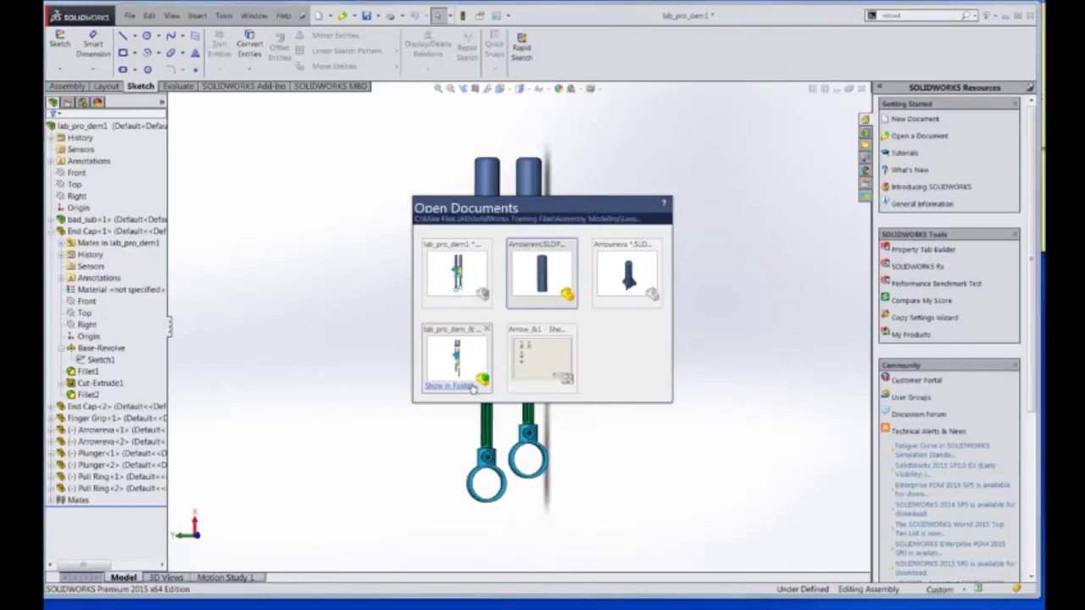
{"action": "left_click", "coordinate": [458, 363]}
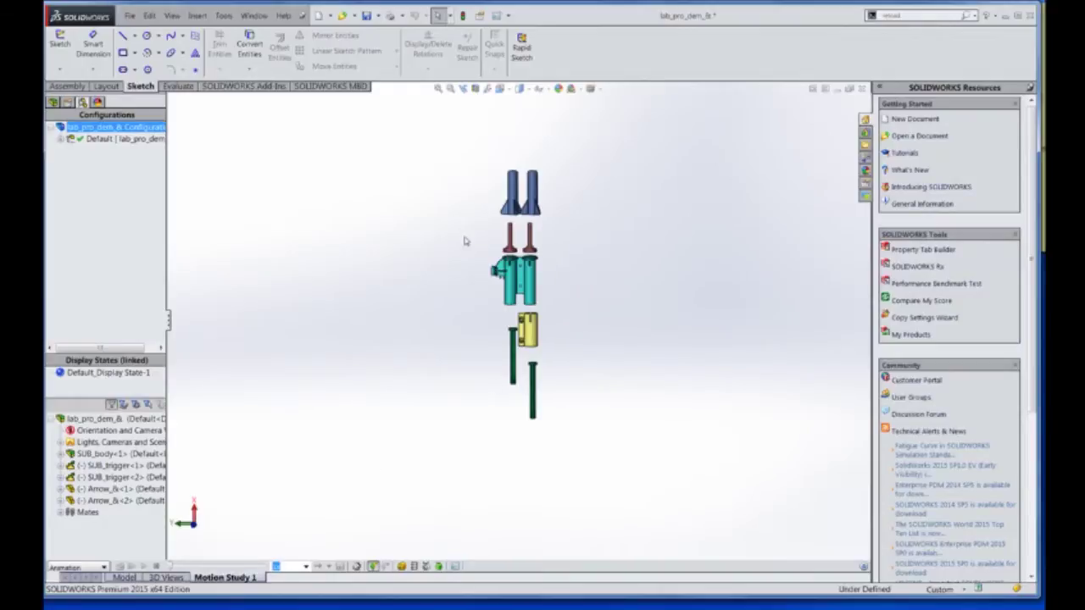
{"action": "left_click", "coordinate": [130, 15]}
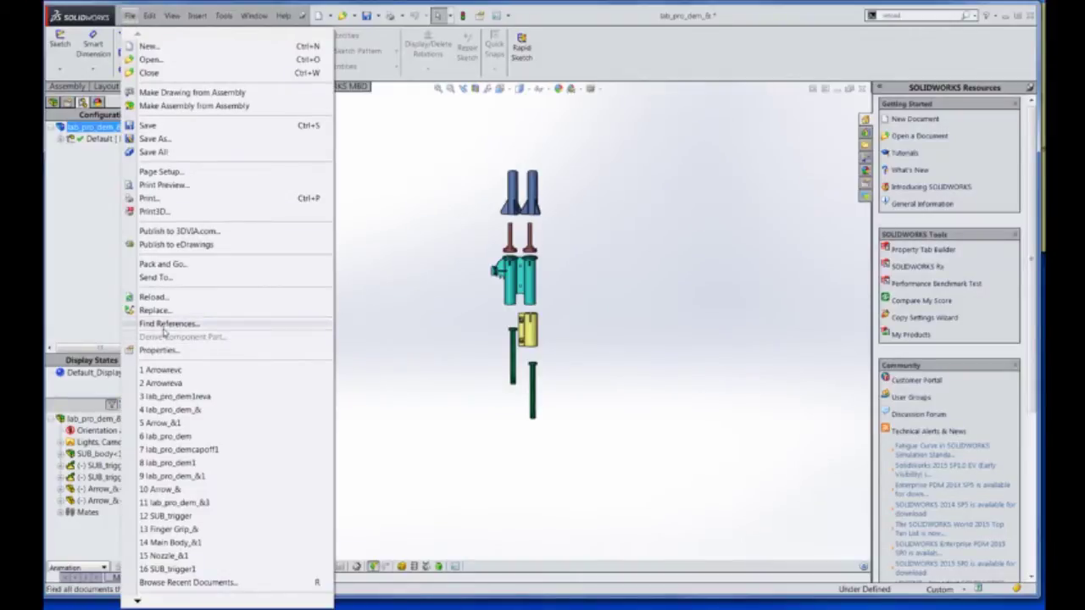
{"action": "left_click", "coordinate": [166, 263]}
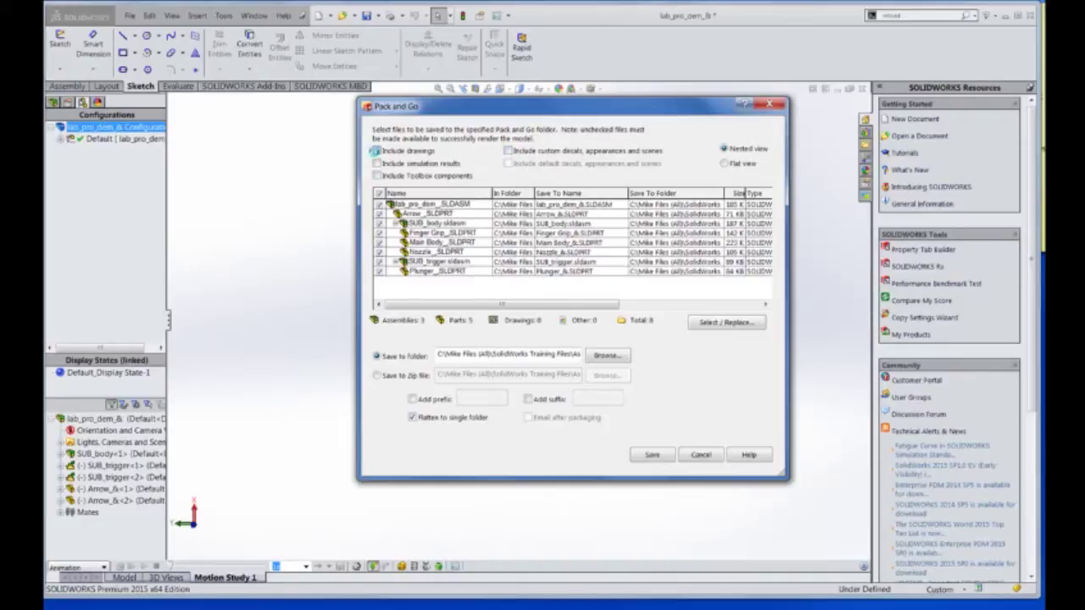
{"action": "left_click", "coordinate": [376, 150]}
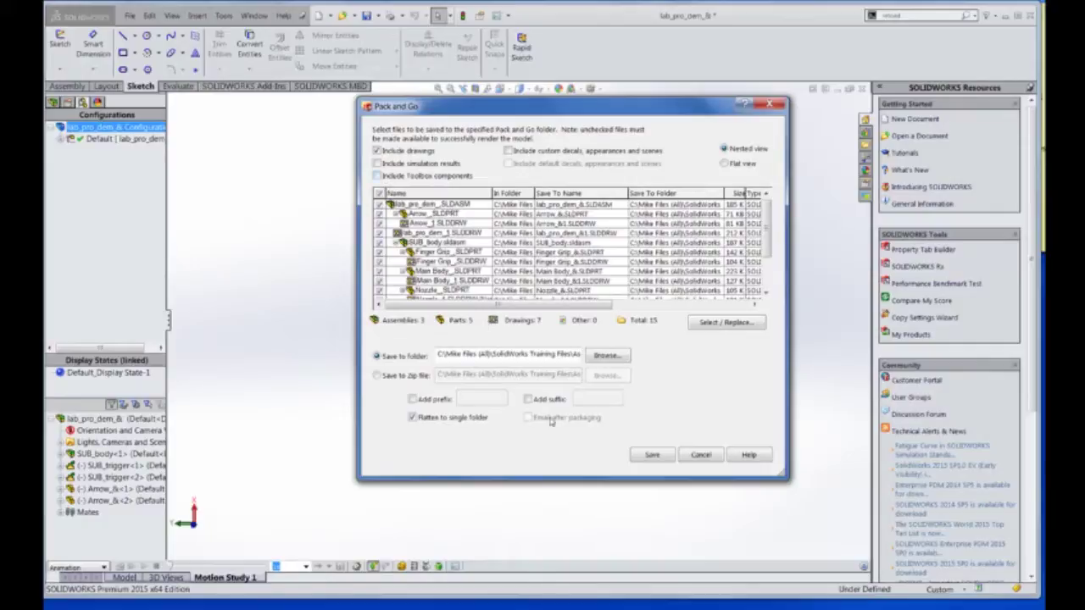
Set the Pack and Go destination to the desktop's AssemblyLab folder and save the packaged files
{"action": "left_click", "coordinate": [607, 355]}
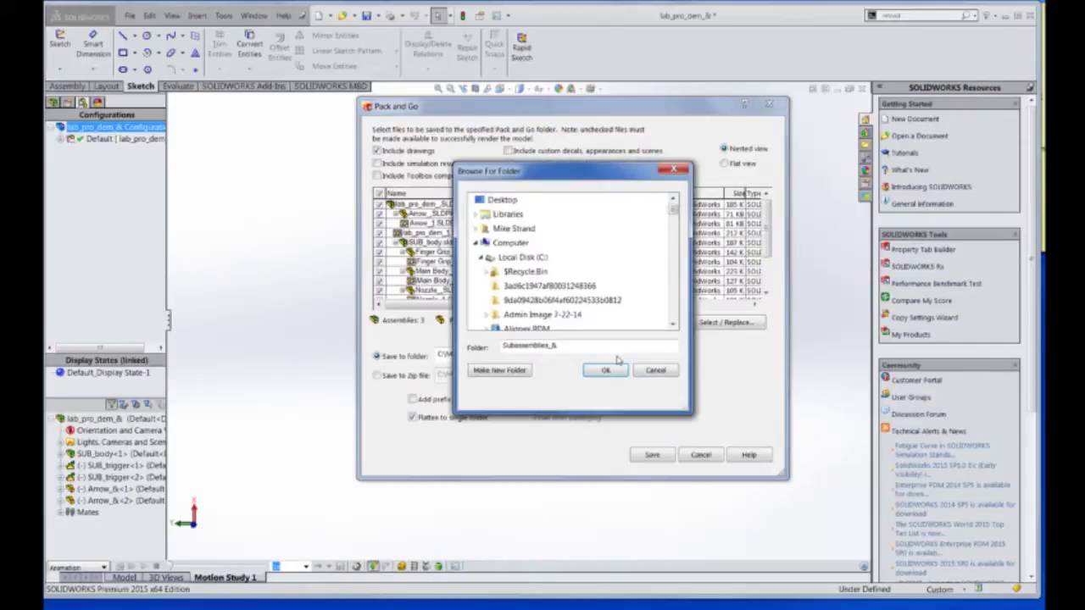
{"action": "left_click", "coordinate": [502, 200]}
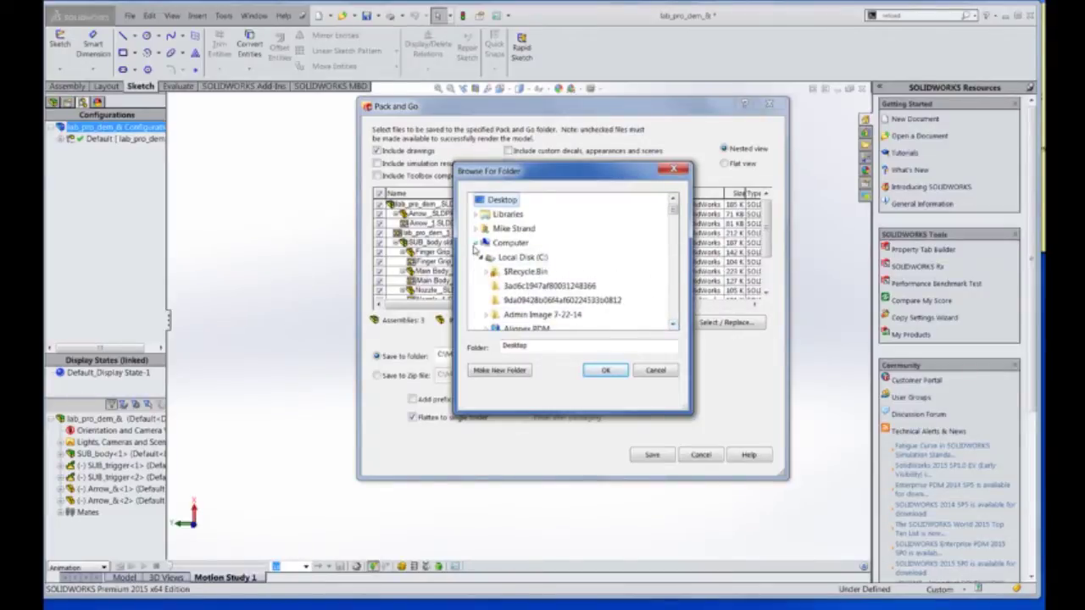
{"action": "left_click", "coordinate": [475, 243]}
{"action": "scroll", "coordinate": [528, 270], "scroll_direction": "down", "scroll_amount": 1}
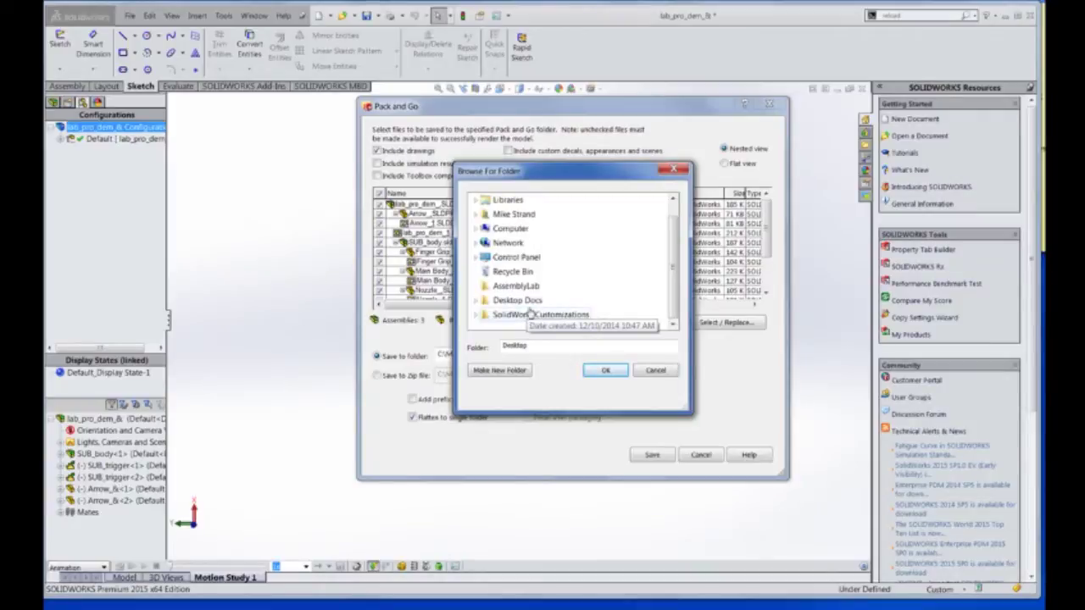
{"action": "left_click", "coordinate": [526, 288]}
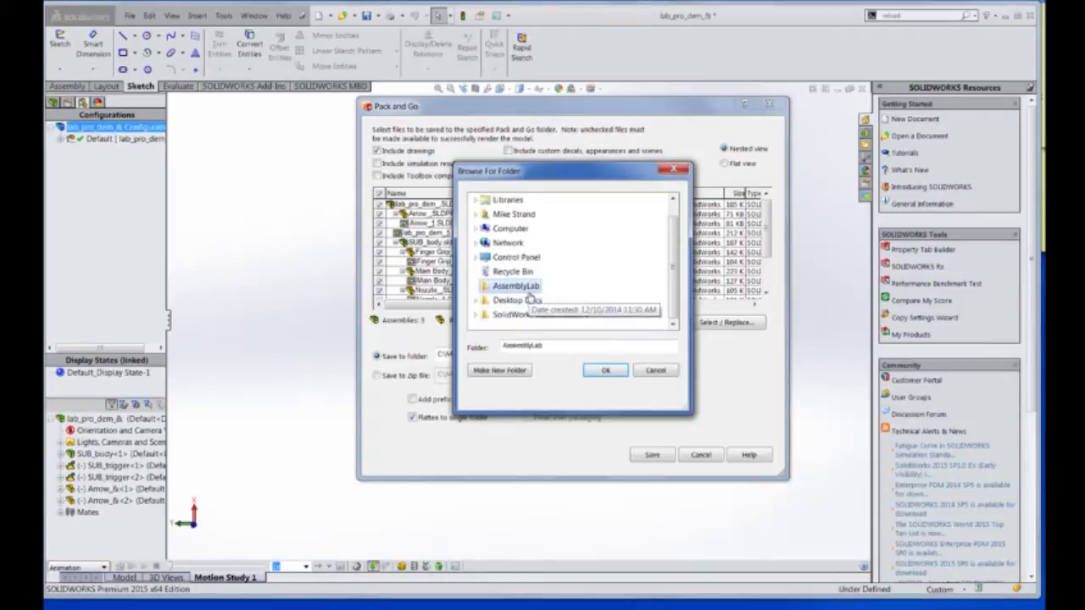
{"action": "left_click", "coordinate": [605, 370]}
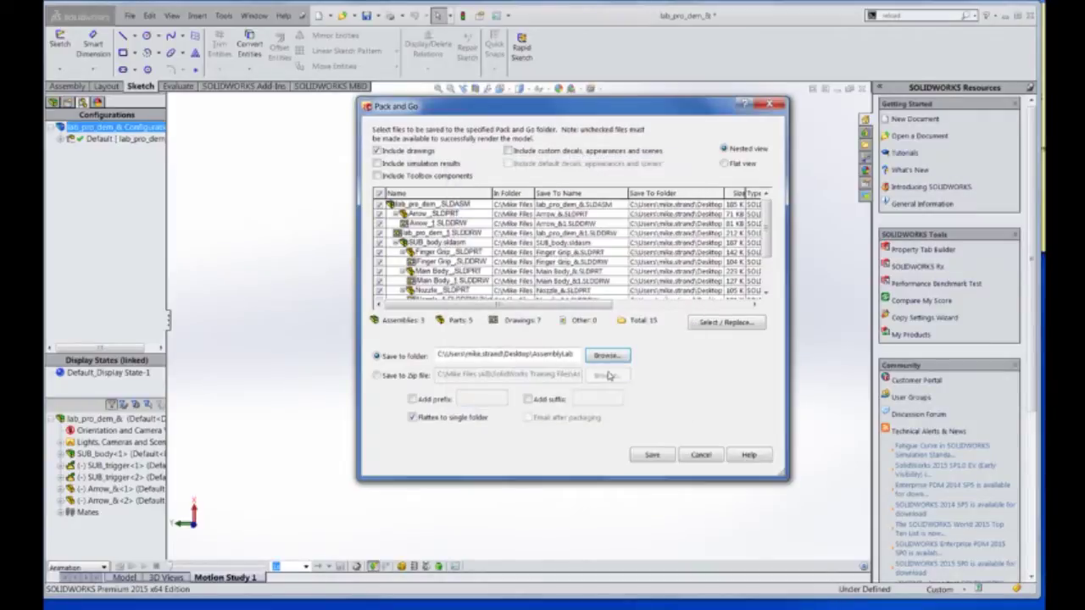
{"action": "left_click", "coordinate": [653, 455]}
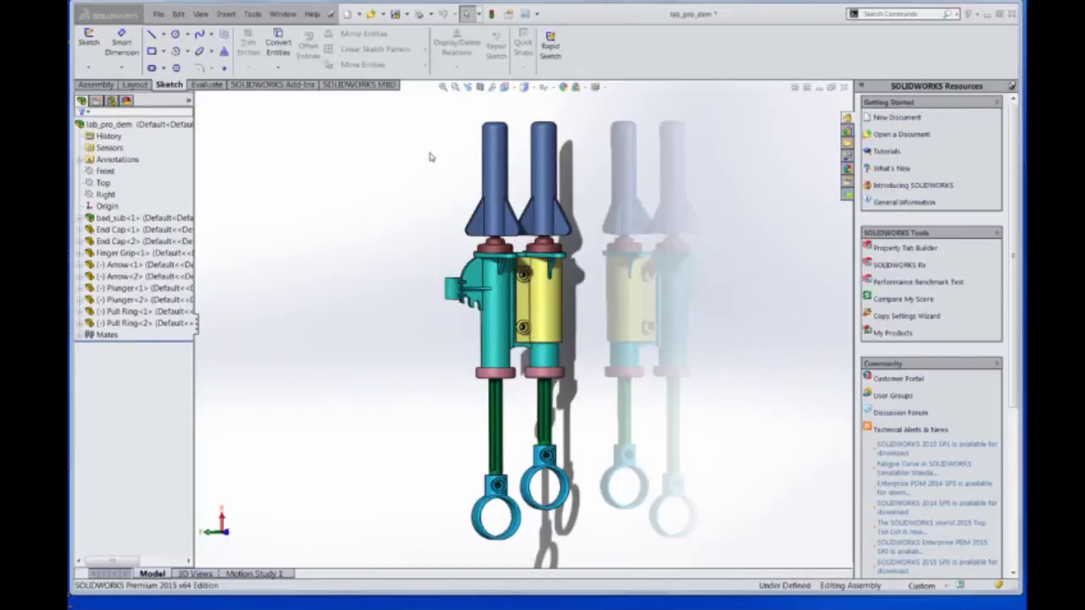
Start a Save As of the lab_pro_dem assembly with Additive Manufacturing File (*.amf) as the file type
{"action": "left_click", "coordinate": [158, 16]}
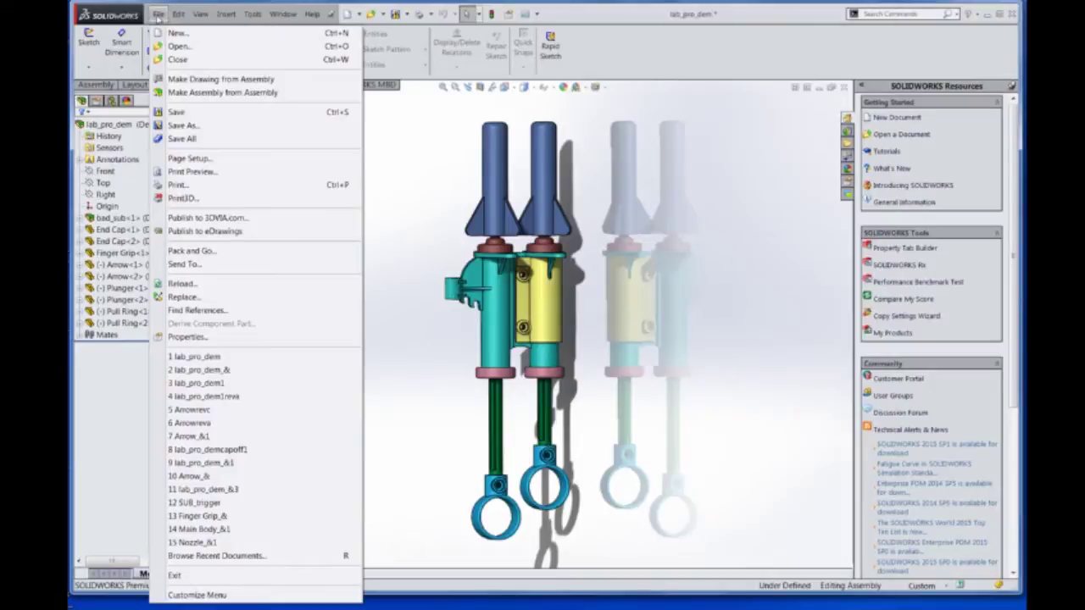
{"action": "left_click", "coordinate": [206, 128]}
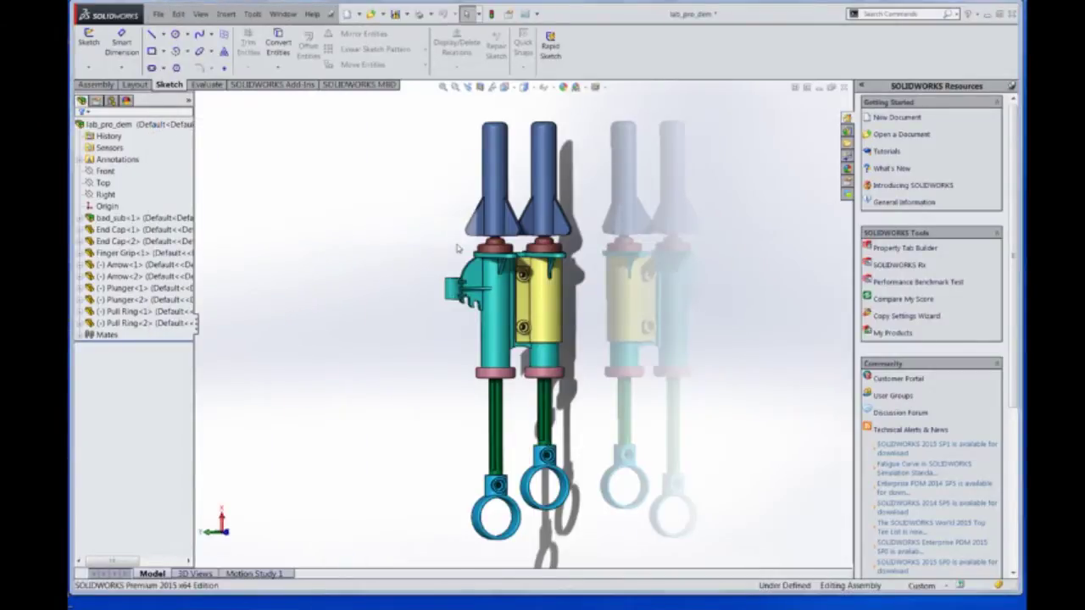
{"action": "left_click_drag", "start_coordinate": [604, 16], "coordinate": [600, 54]}
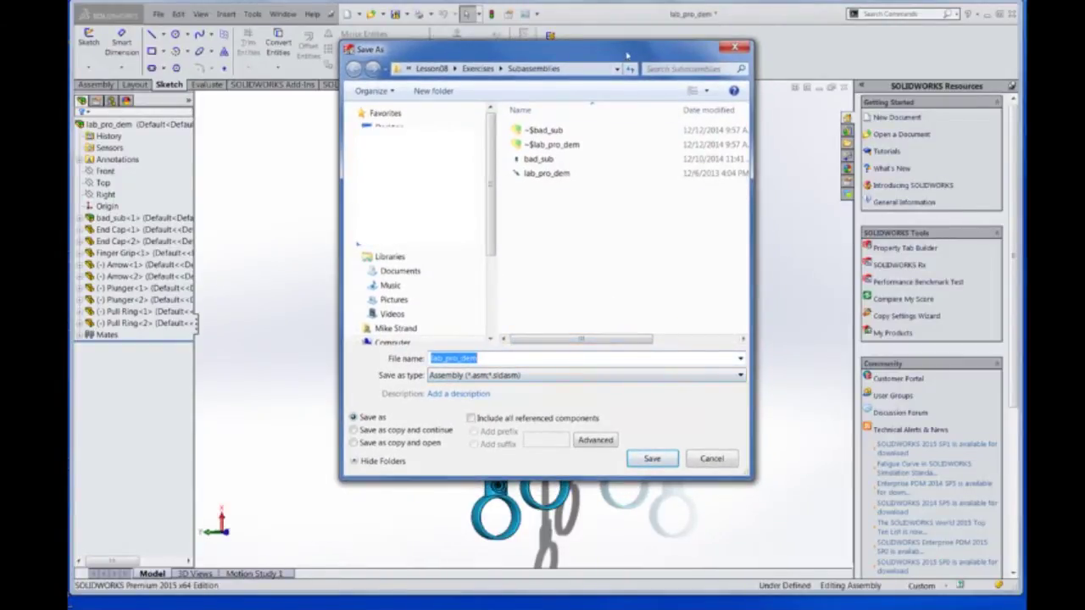
{"action": "left_click_drag", "start_coordinate": [627, 55], "coordinate": [633, 23]}
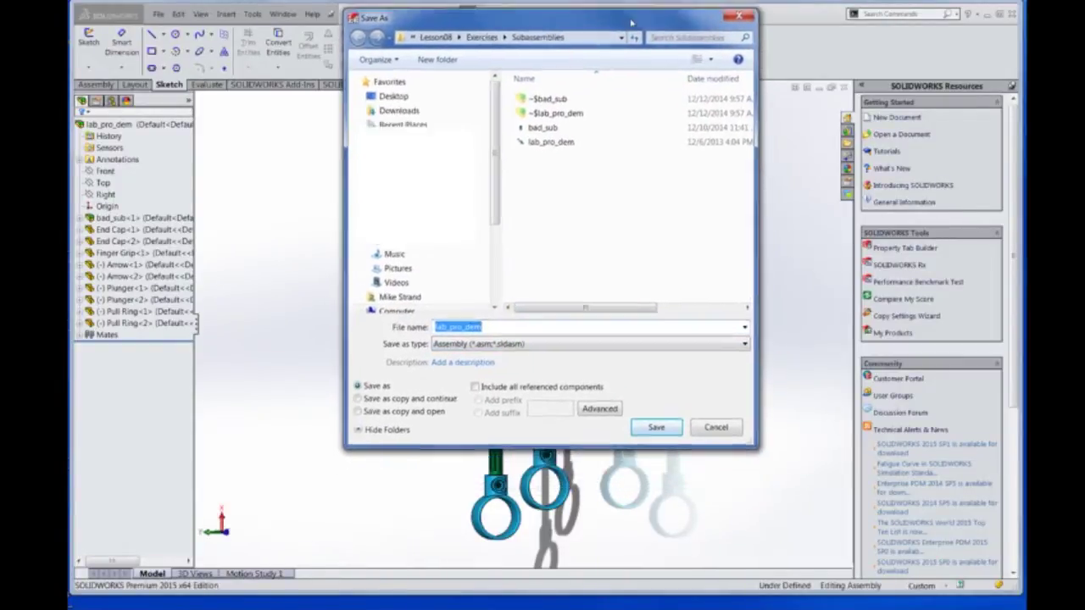
{"action": "left_click", "coordinate": [667, 344]}
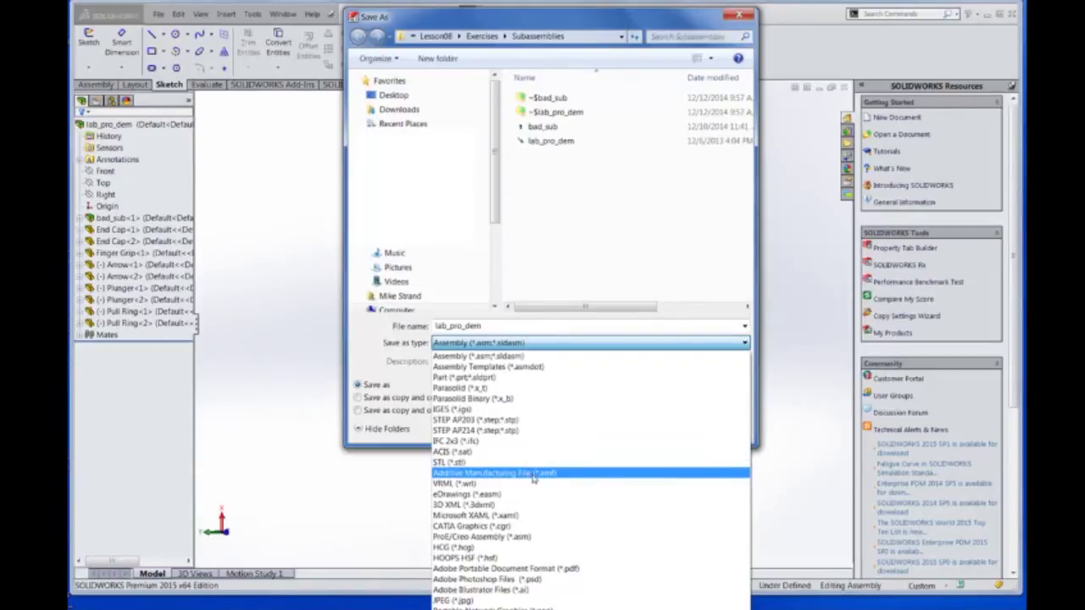
{"action": "left_click", "coordinate": [533, 473]}
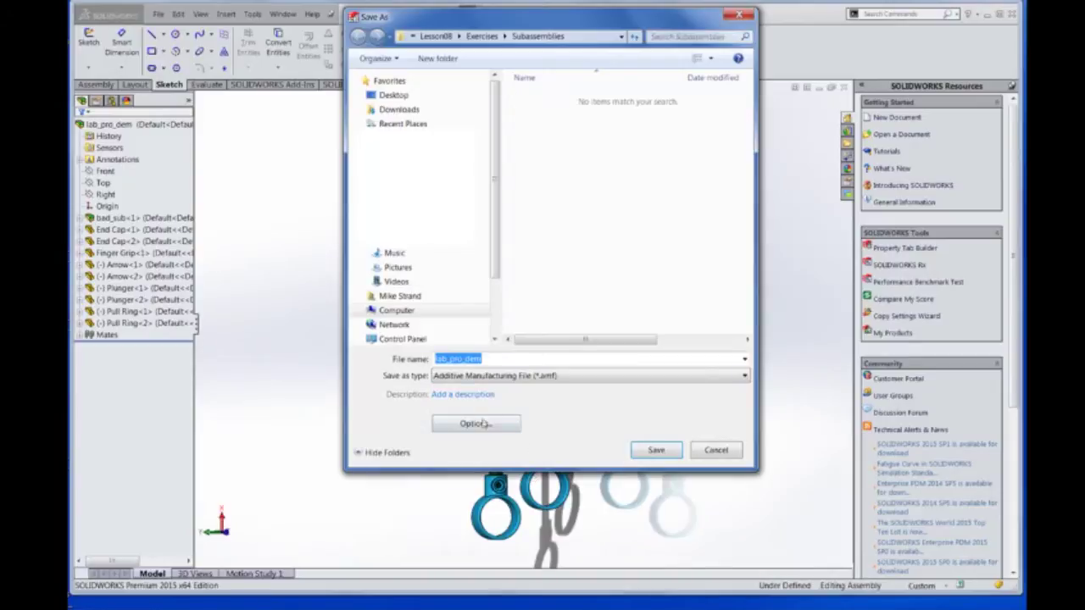
Review and accept the STL/AMF export options, and save the AMF file under the name lab_pro_dem
{"action": "left_click", "coordinate": [475, 424]}
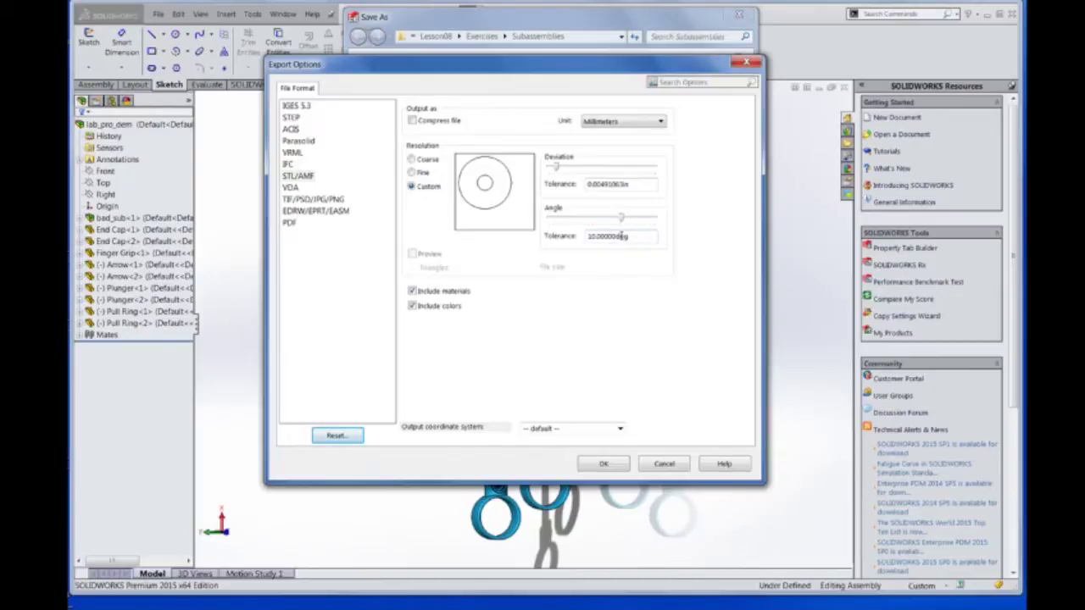
{"action": "left_click", "coordinate": [604, 465]}
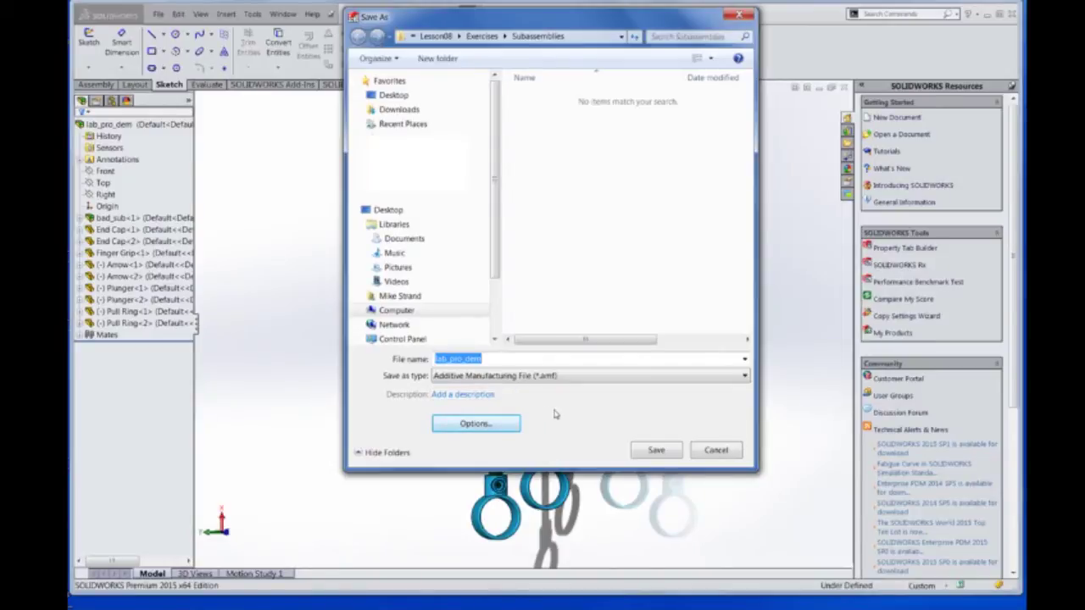
{"action": "left_click", "coordinate": [654, 452]}
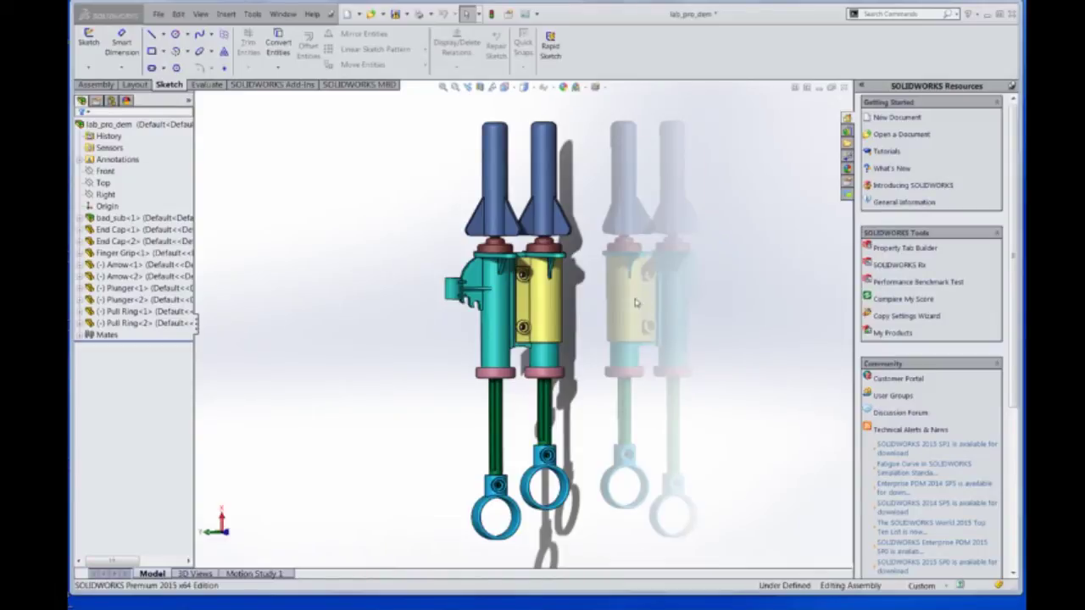
{"action": "left_click", "coordinate": [158, 15]}
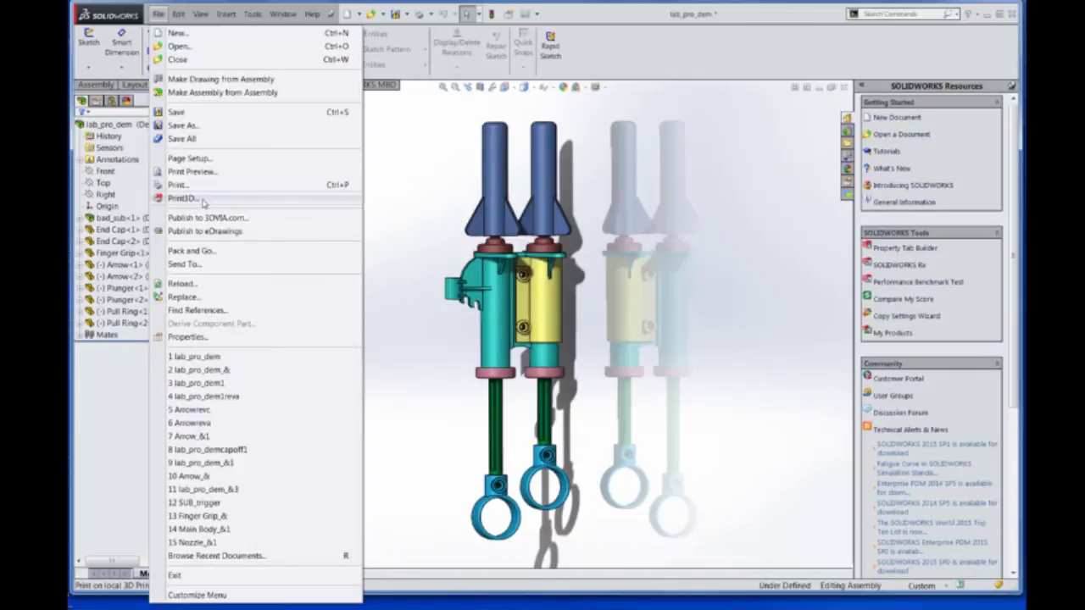
{"action": "left_click", "coordinate": [415, 252]}
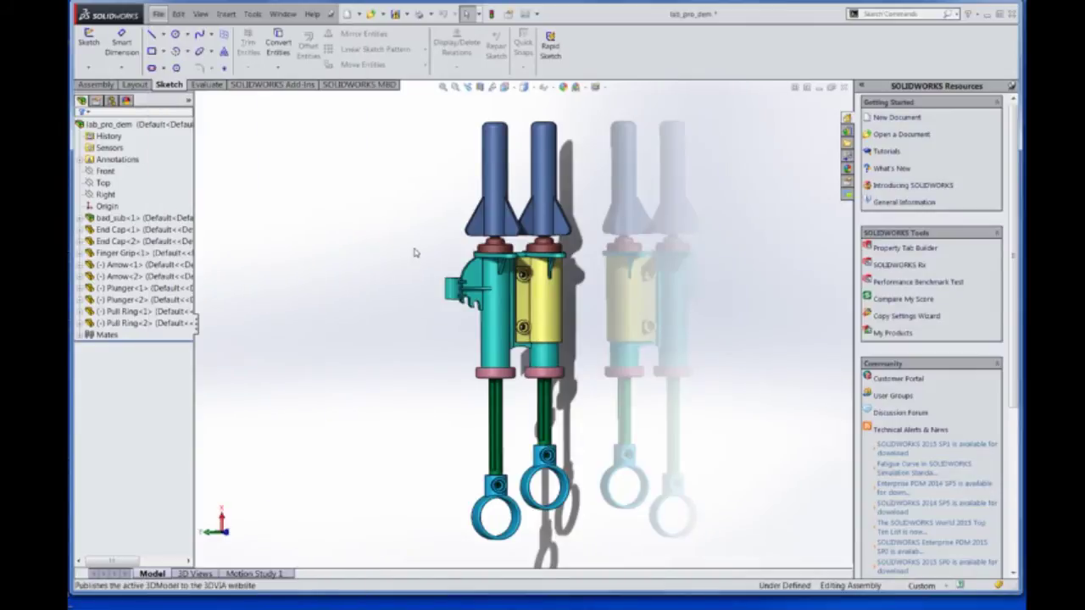